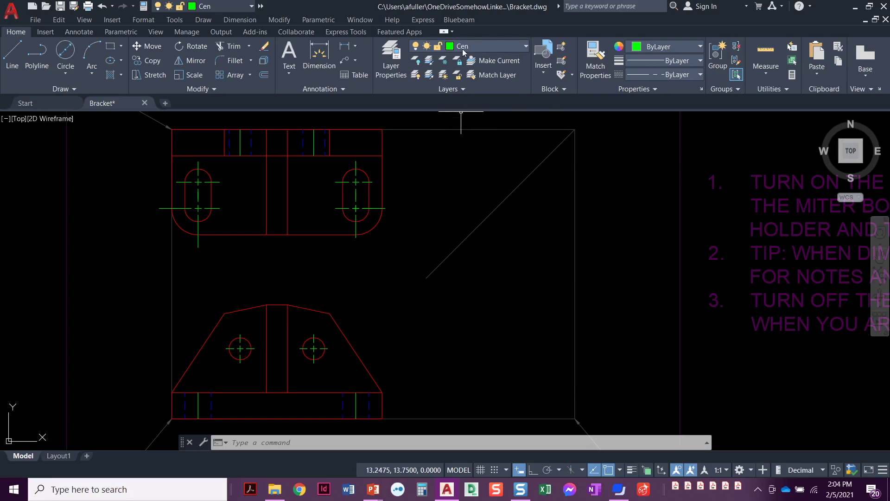
Step: Create a new layer named Construction and set its color to yellow
left_click(388, 57)
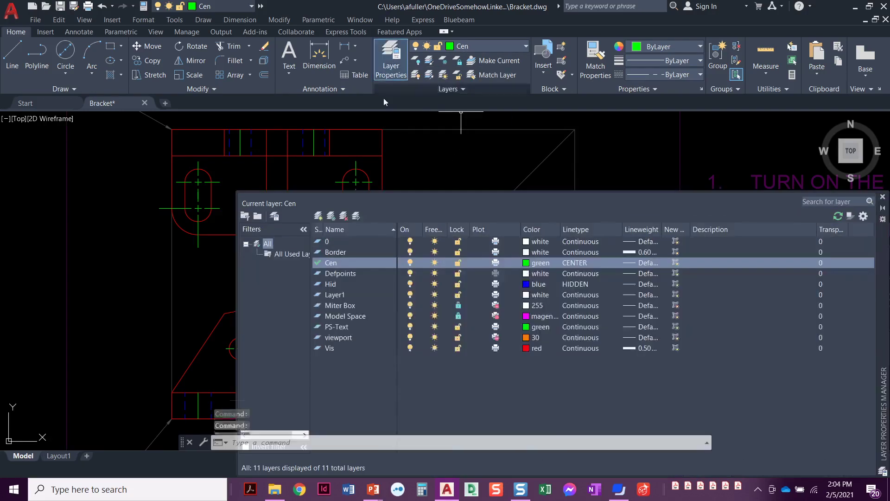
left_click(319, 215)
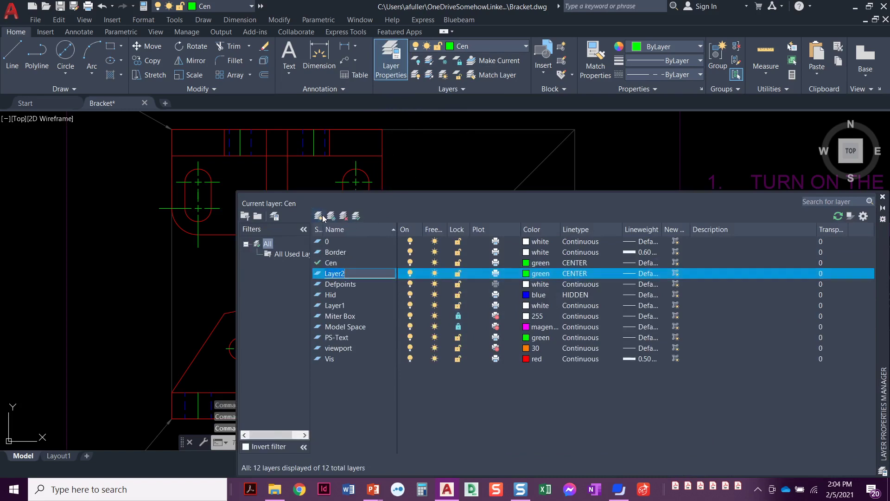
type("Construction")
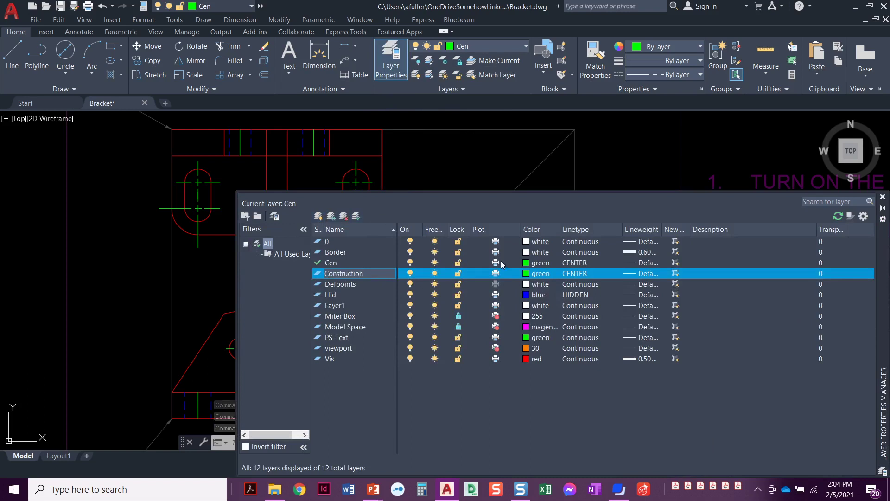
left_click(527, 273)
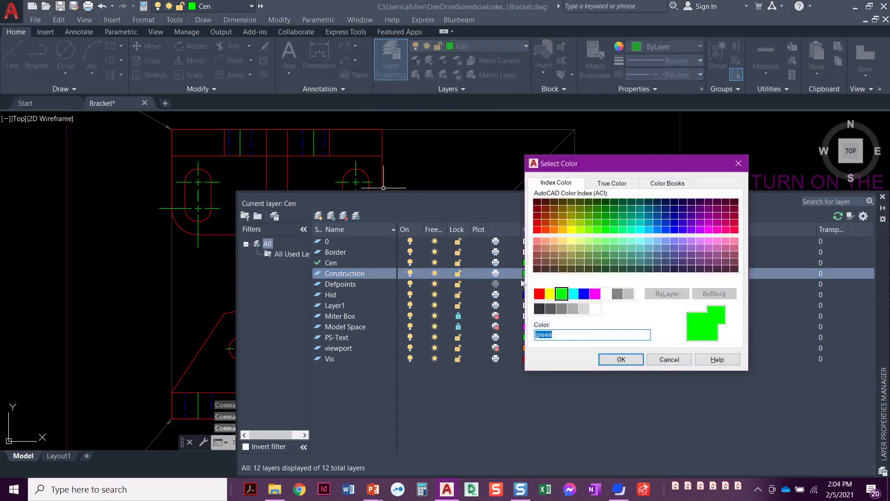
left_click(546, 293)
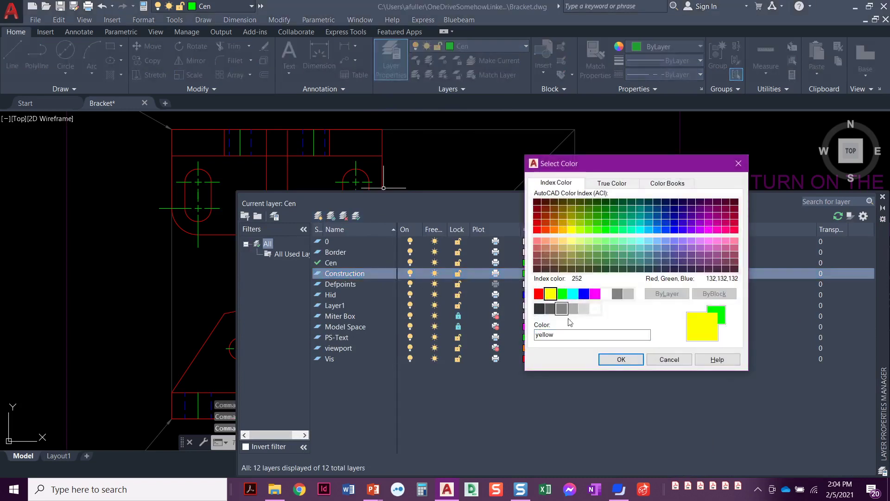
left_click(621, 359)
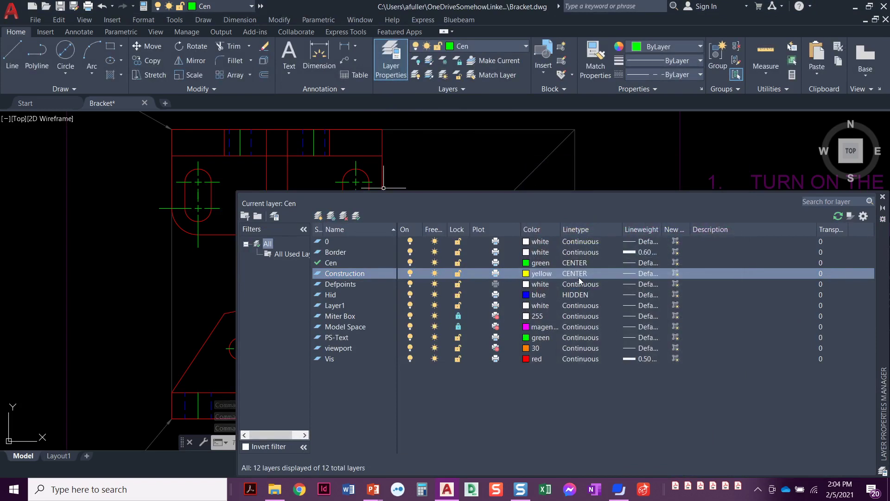
left_click(540, 275)
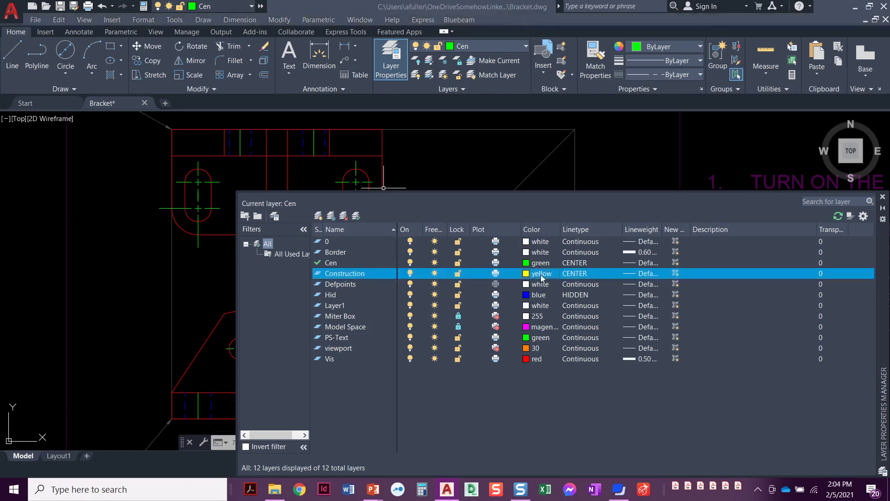
left_click(621, 359)
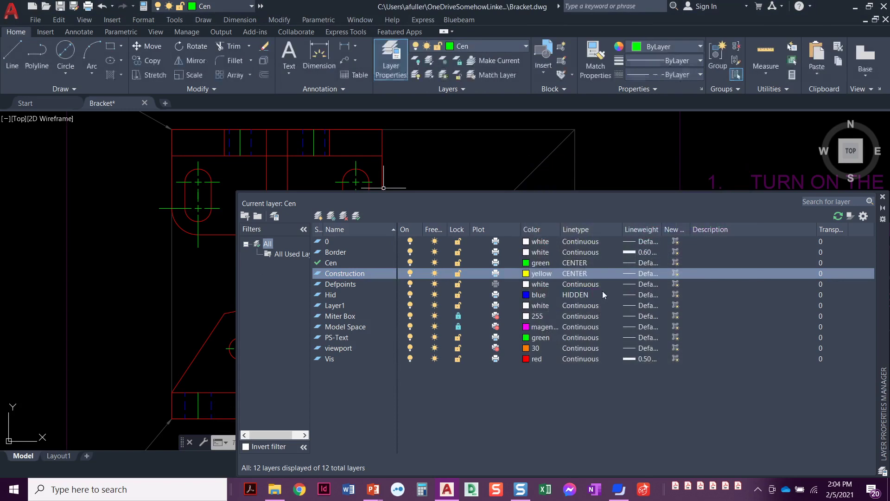
Step: Set the Construction layer's linetype to Continuous and make it the current layer
left_click(575, 274)
left_click(548, 278)
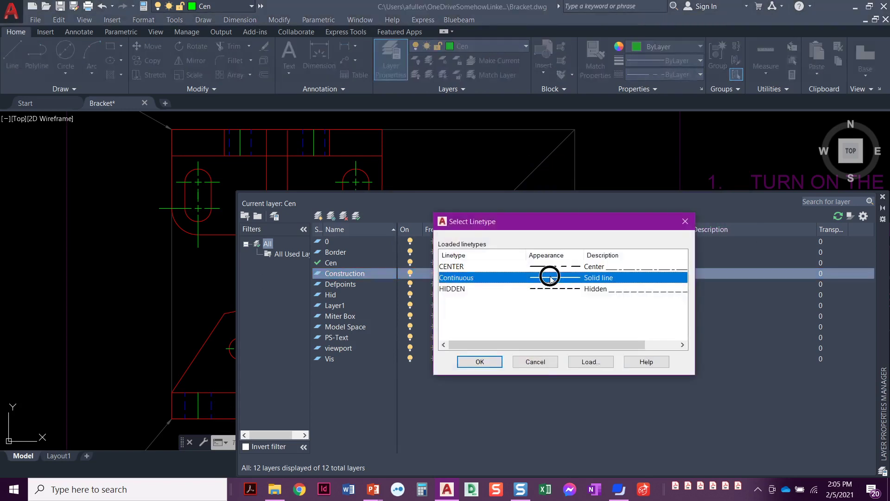
left_click(480, 362)
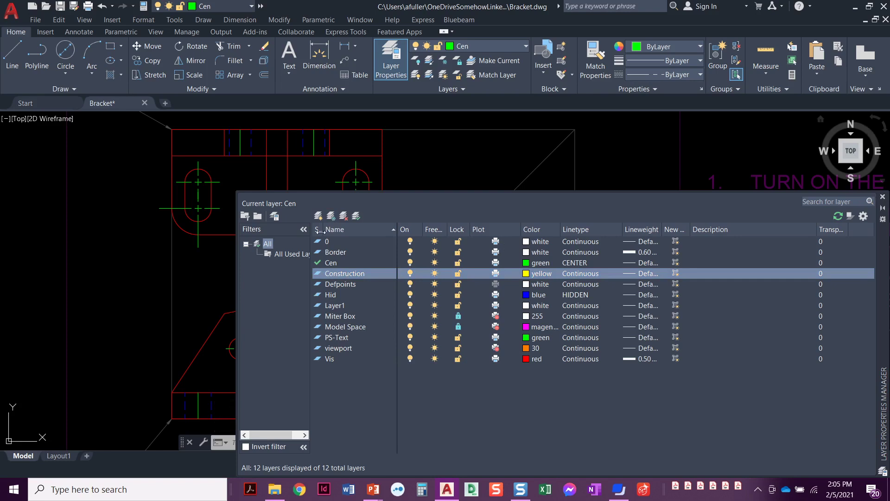
double_click(319, 274)
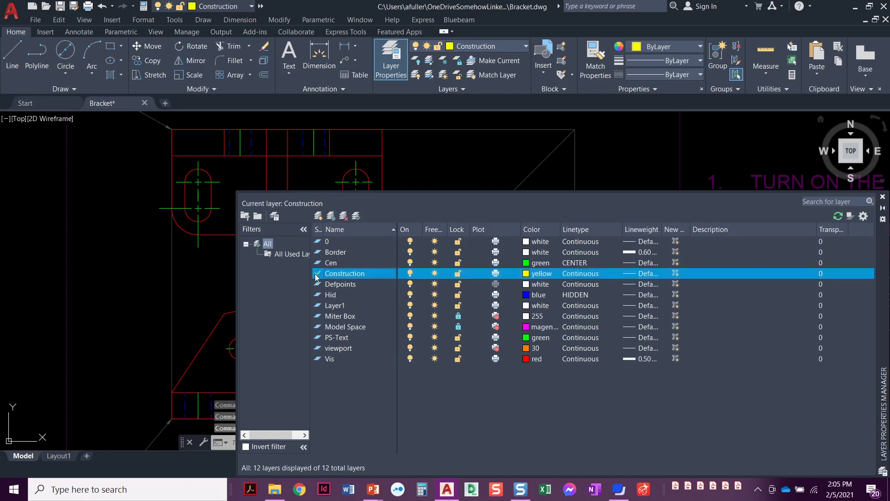
left_click(882, 200)
Step: Draw horizontal construction lines through the front view's base bottom, base top, sloped shoulder corner and topmost edge
middle_click_drag(422, 290, 423, 278)
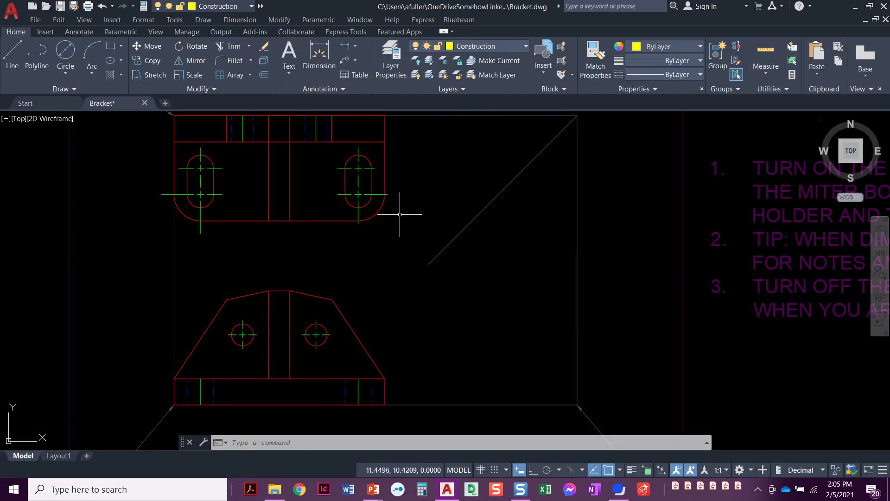
left_click(73, 89)
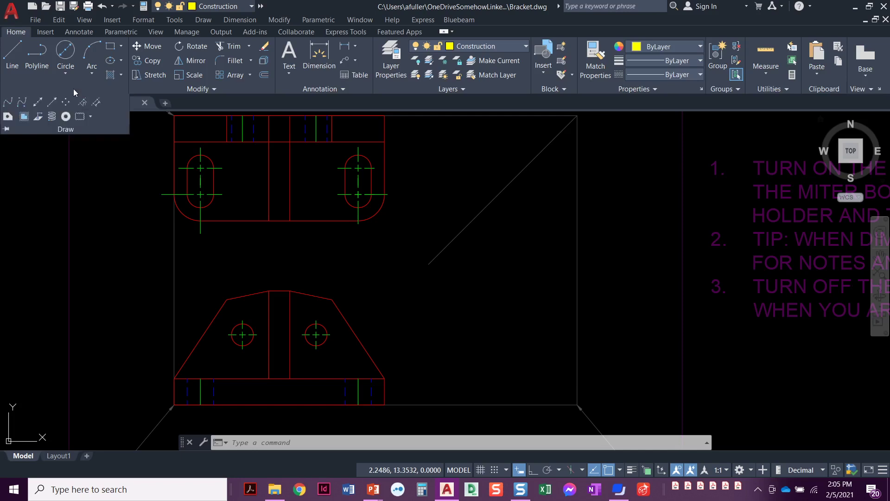
left_click(39, 104)
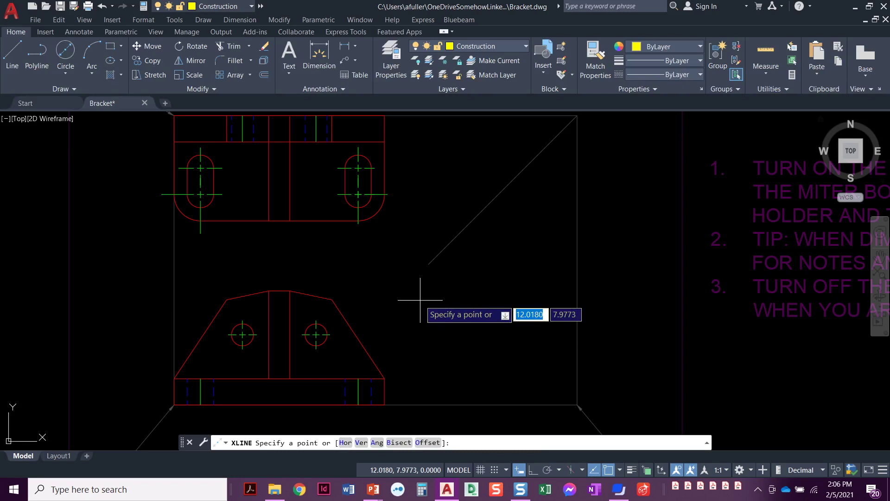
key("Down")
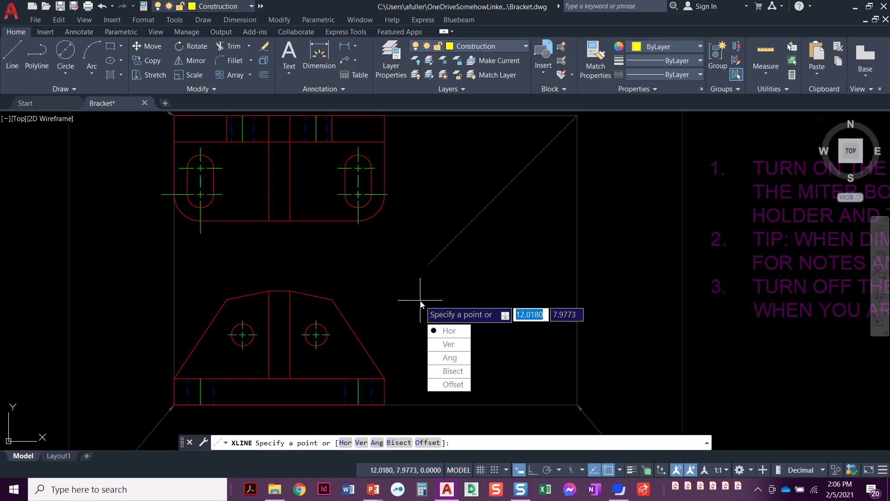
key("Return")
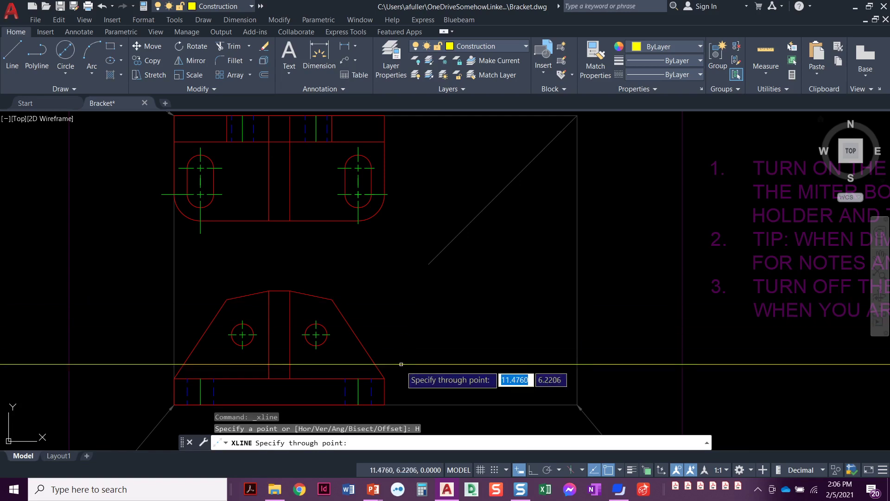
left_click(385, 403)
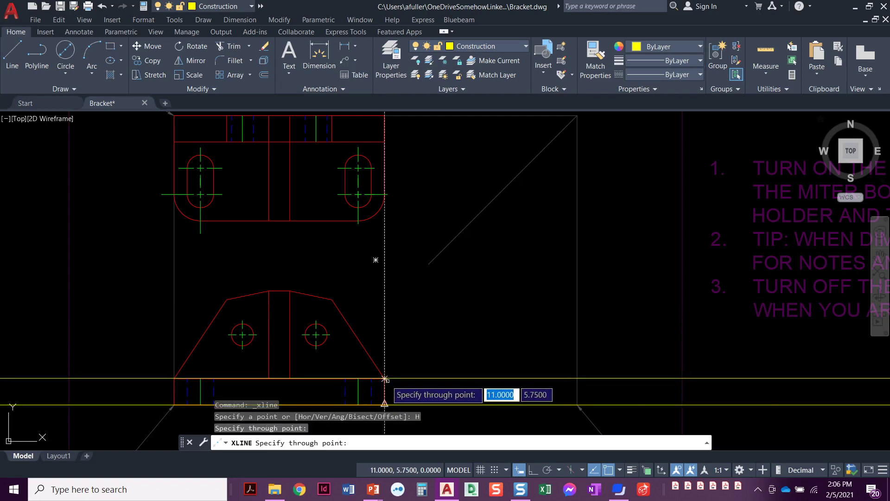
left_click(384, 378)
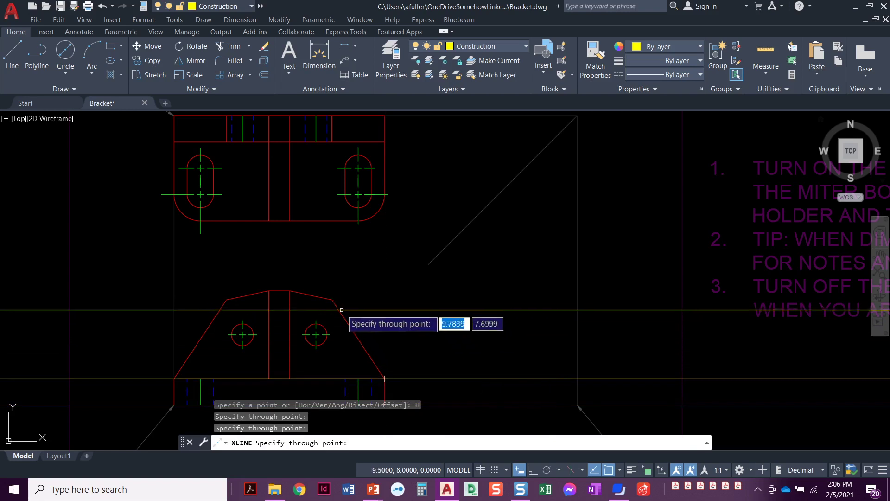
left_click(332, 299)
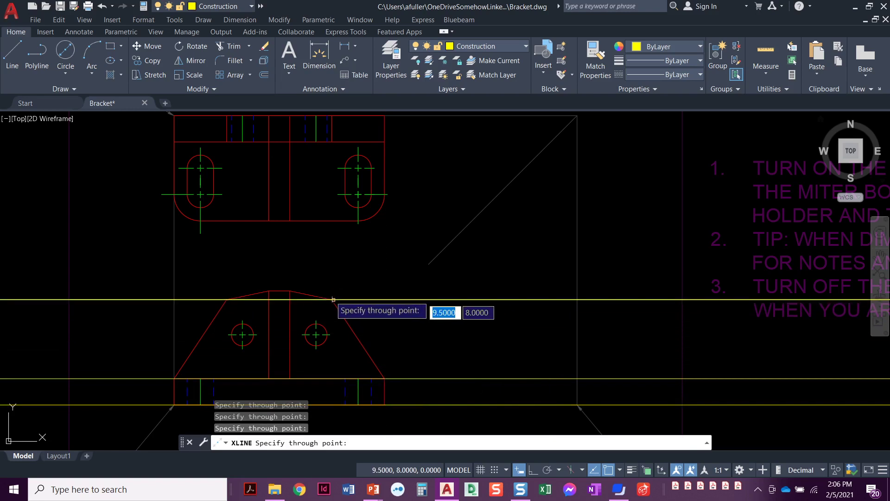
left_click(290, 289)
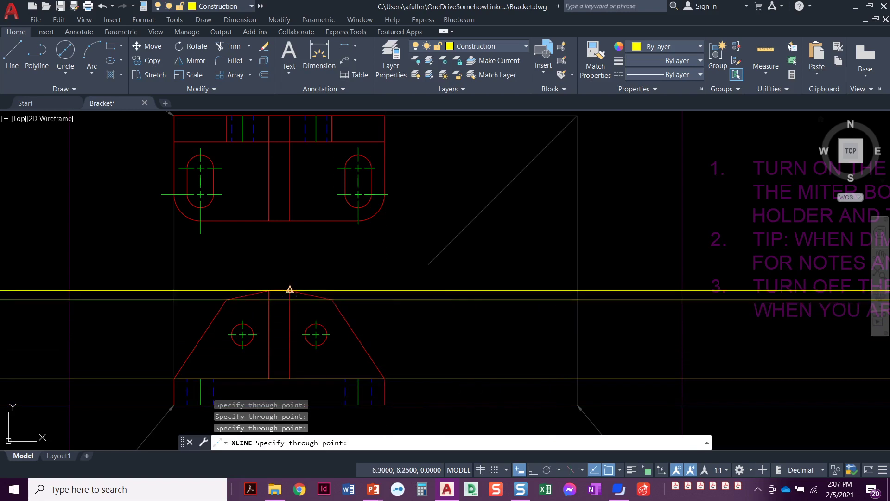
key("Return")
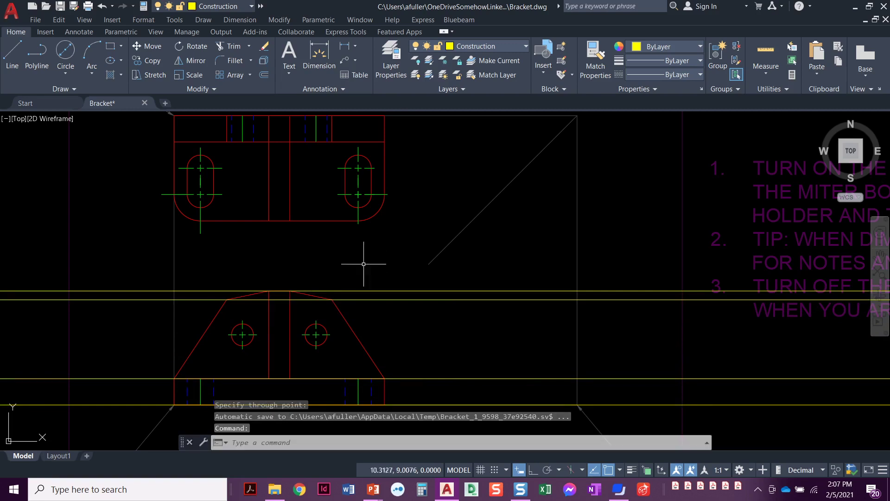
Step: Draw horizontal construction lines through the top view's back edge, the ledge line below it and the front edge
middle_click_drag(407, 258, 420, 272)
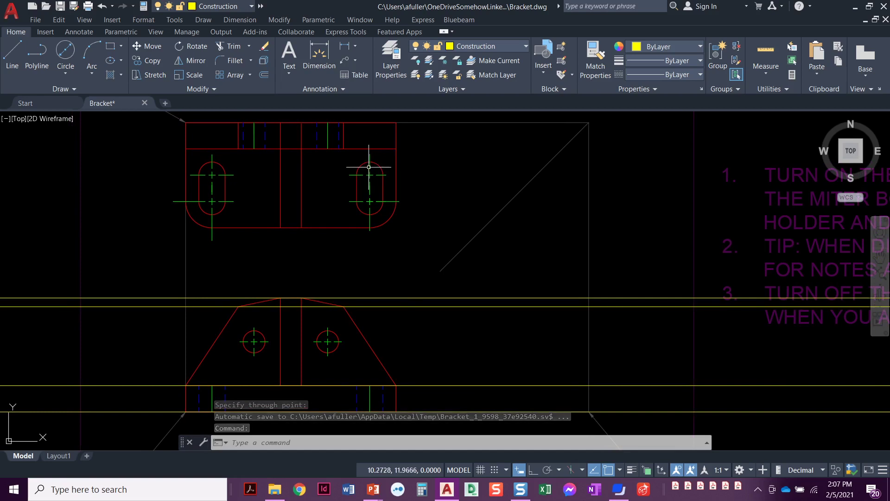
left_click(54, 89)
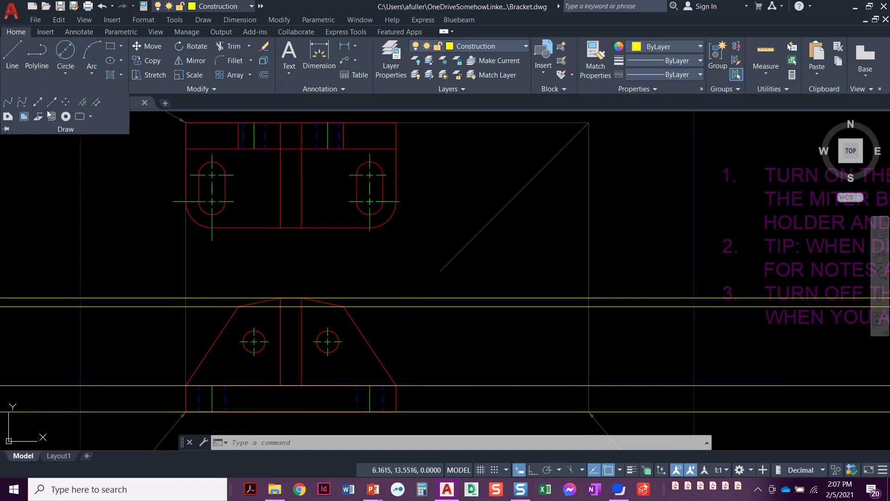
left_click(6, 130)
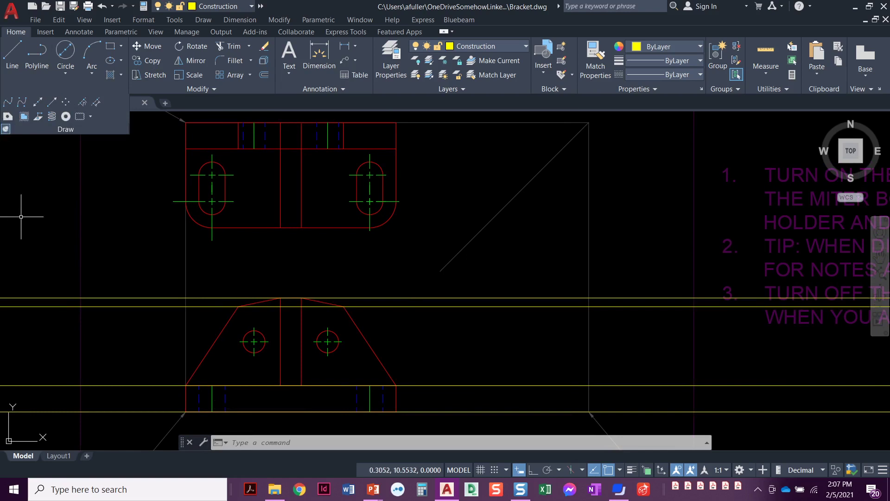
left_click(38, 104)
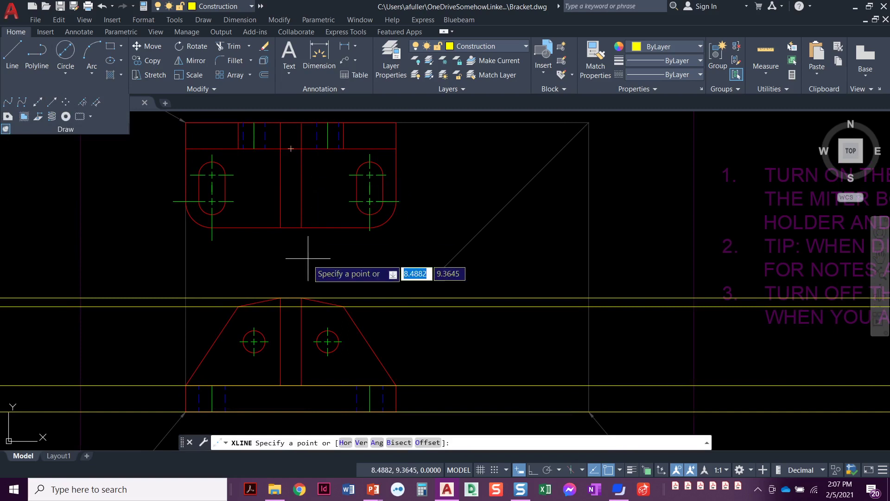
left_click(345, 443)
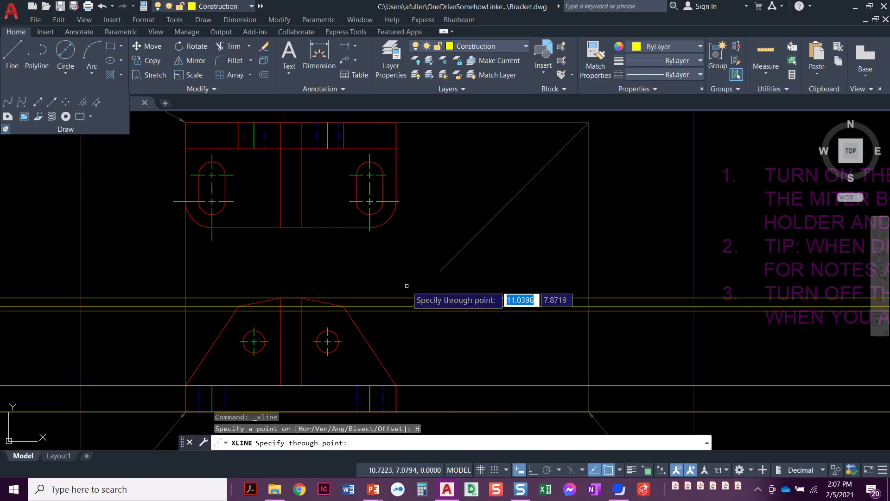
left_click(395, 148)
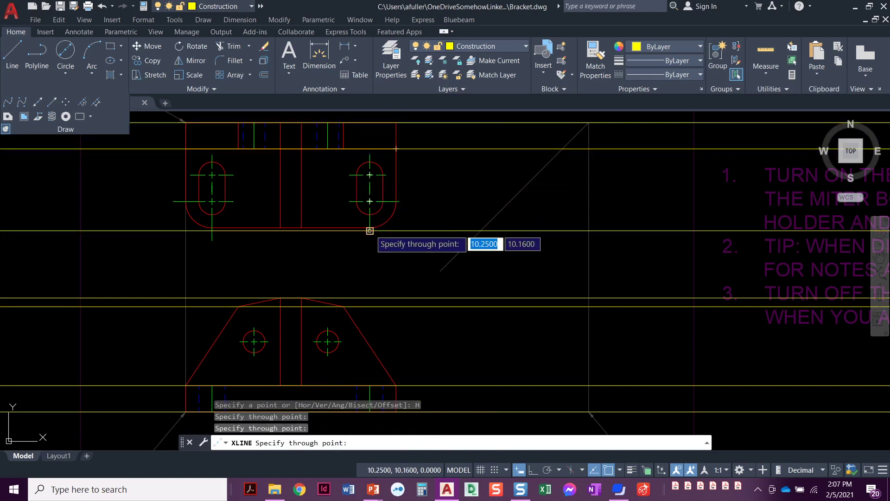
left_click(370, 226)
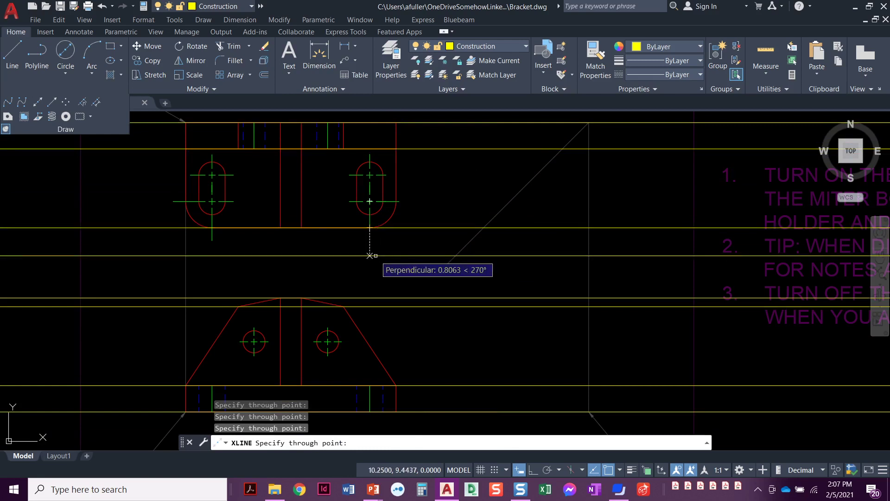
key("Return")
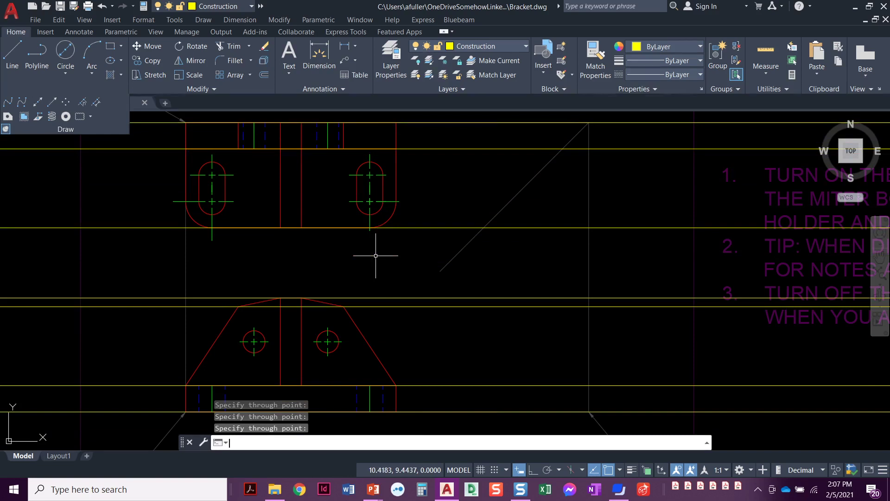
Step: Draw vertical construction lines through the points where the miter line meets the top view's three horizontal projection lines
key("Return")
key("Return")
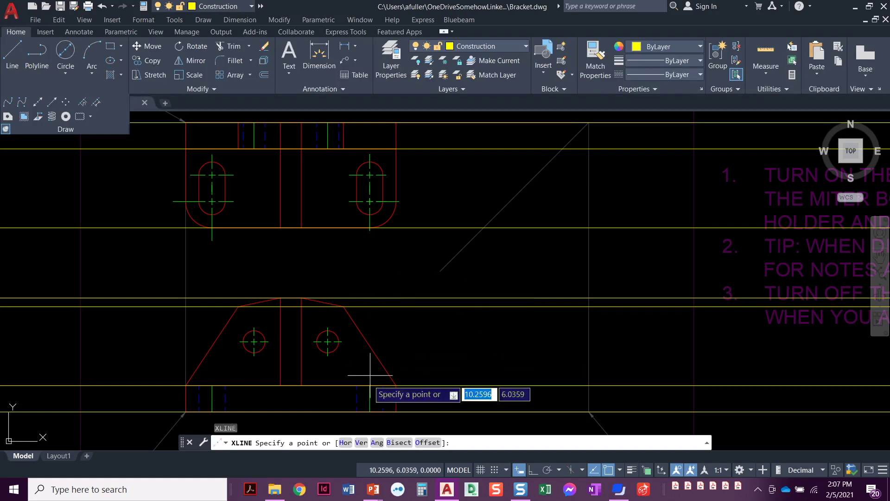
left_click(361, 443)
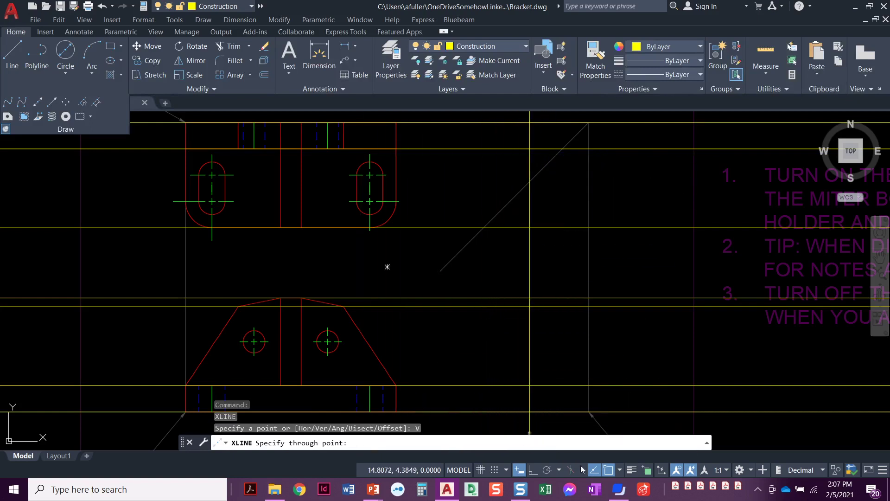
left_click(621, 470)
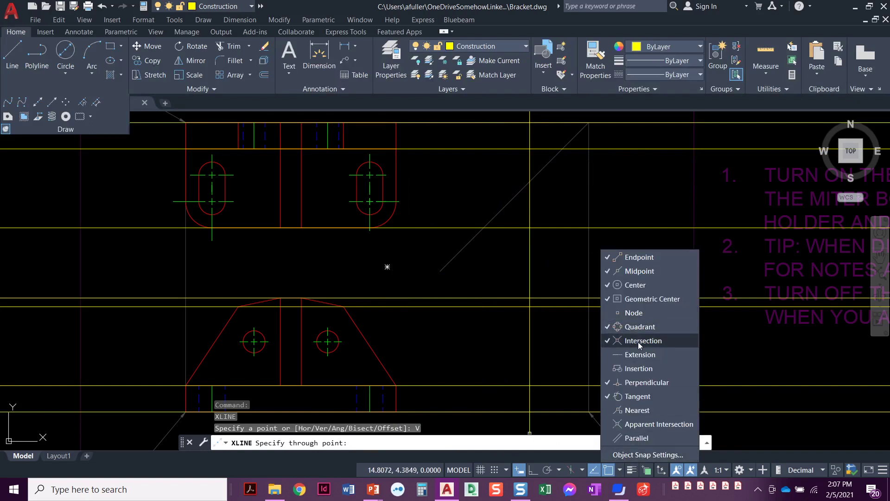
left_click(548, 271)
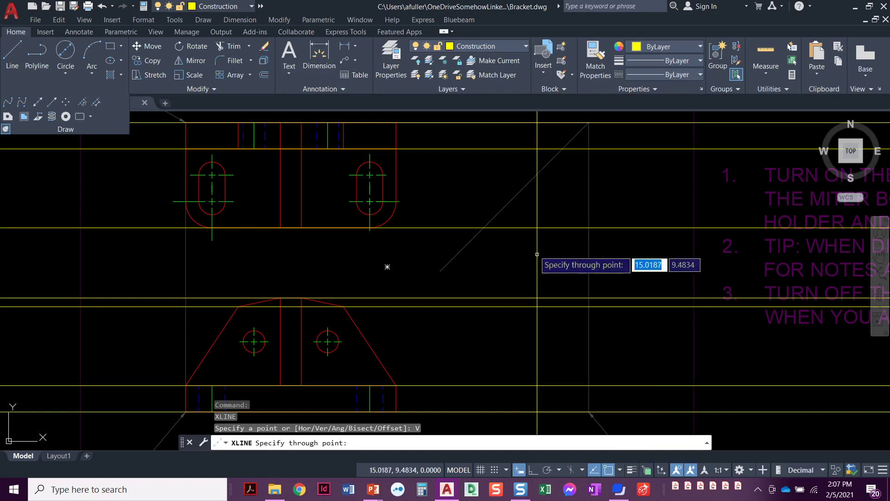
left_click(589, 122)
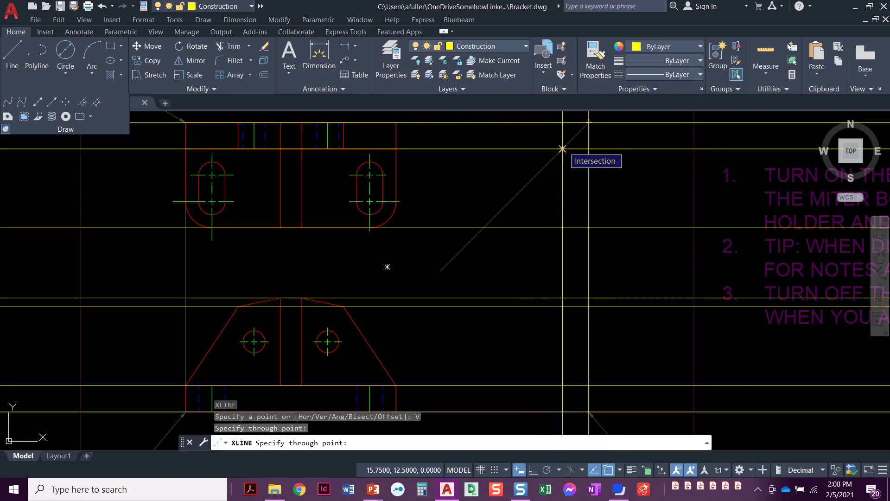
left_click(562, 148)
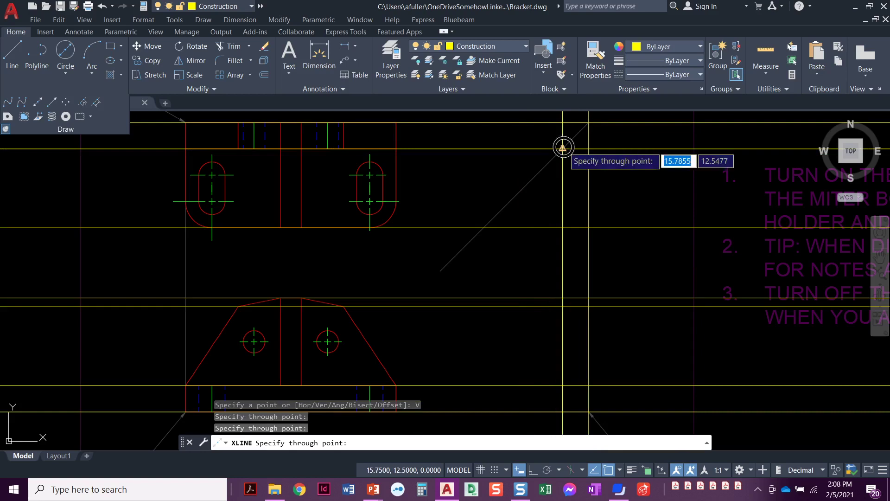
left_click(483, 228)
key("Return")
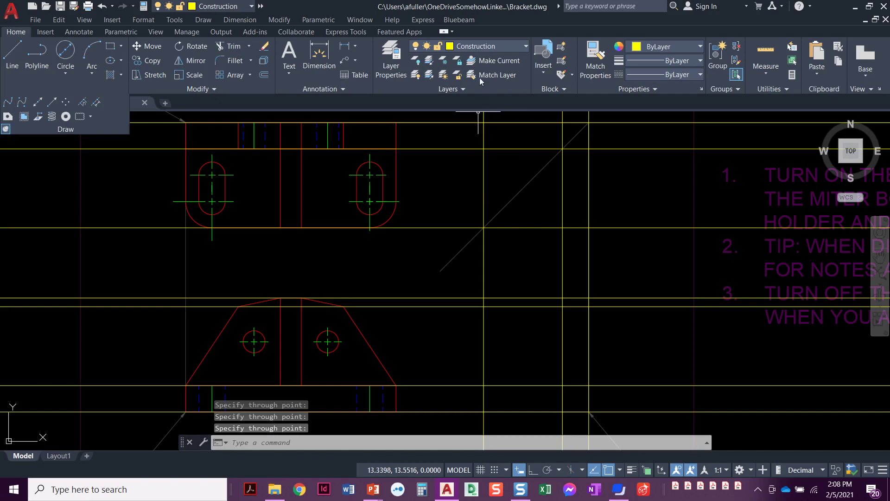
Step: Make the Vis layer current and draw the side view's closed outline with its sloped front edge through the construction-line intersections
left_click(499, 47)
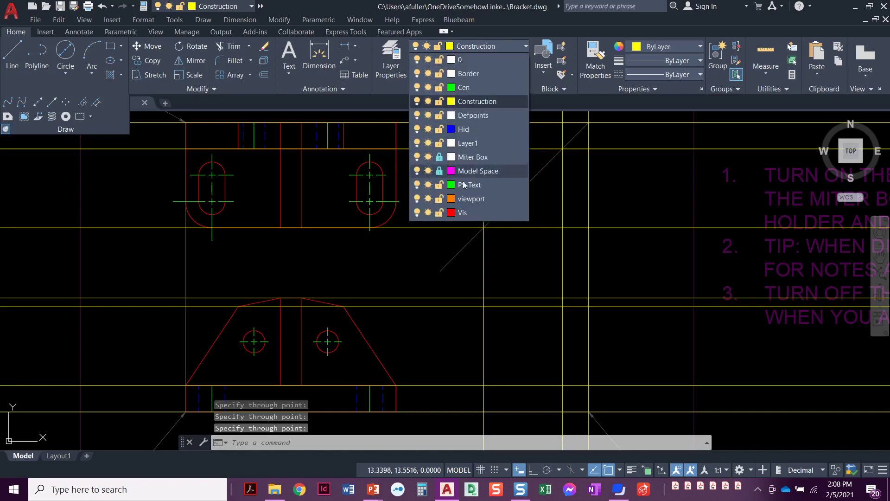
left_click(459, 207)
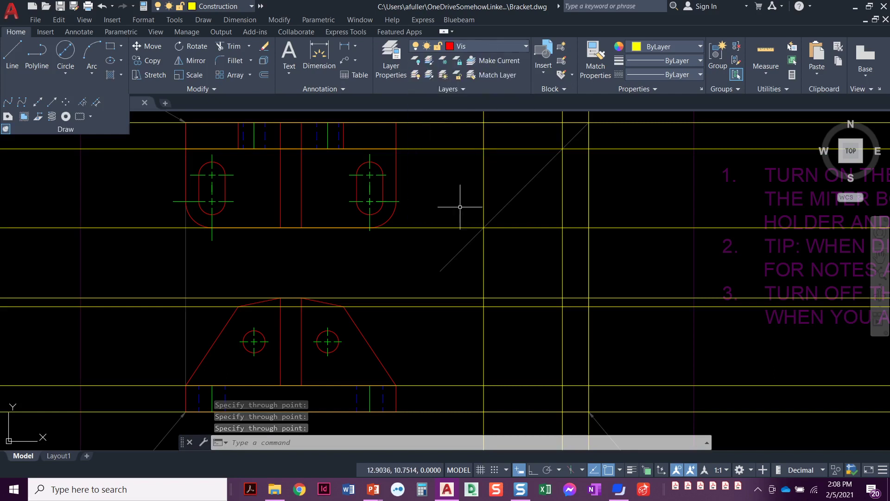
left_click(12, 56)
middle_click_drag(354, 319, 311, 280)
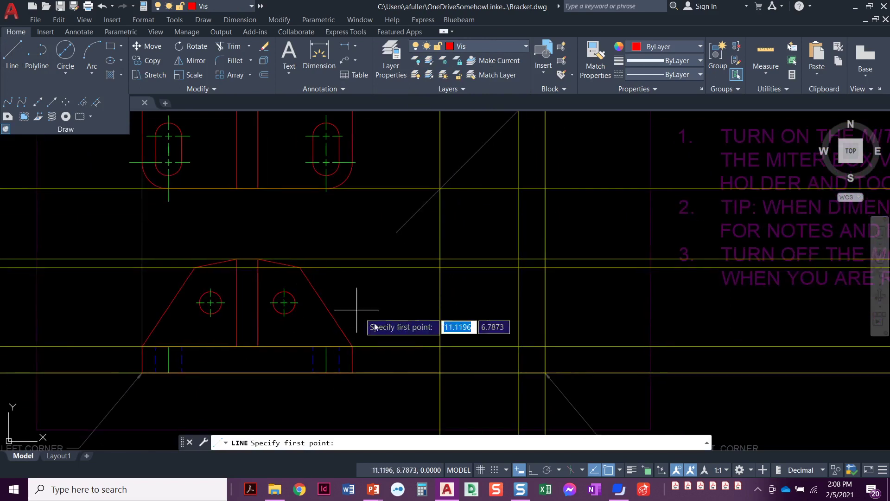
left_click(440, 372)
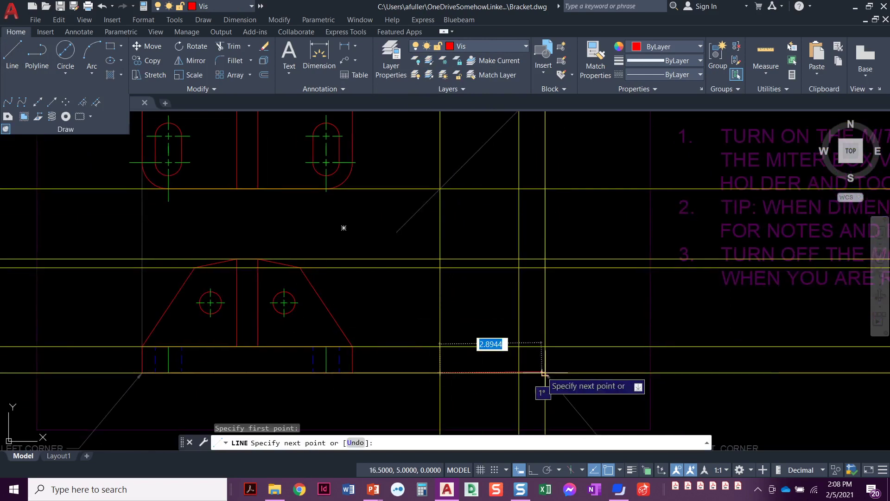
left_click(546, 259)
left_click(518, 258)
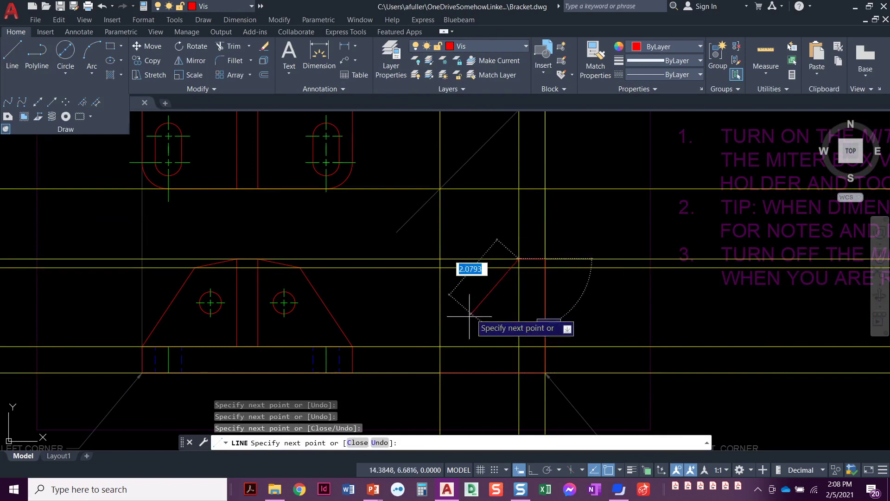
left_click(439, 346)
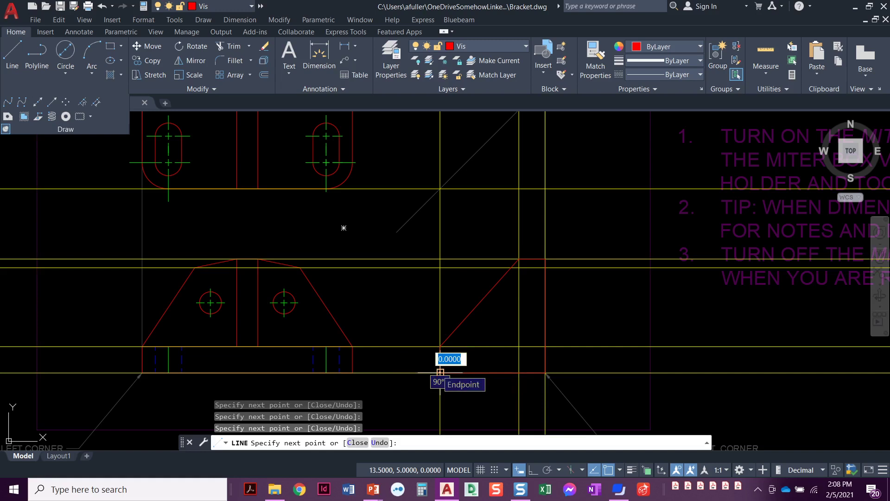
left_click(440, 372)
key("Return")
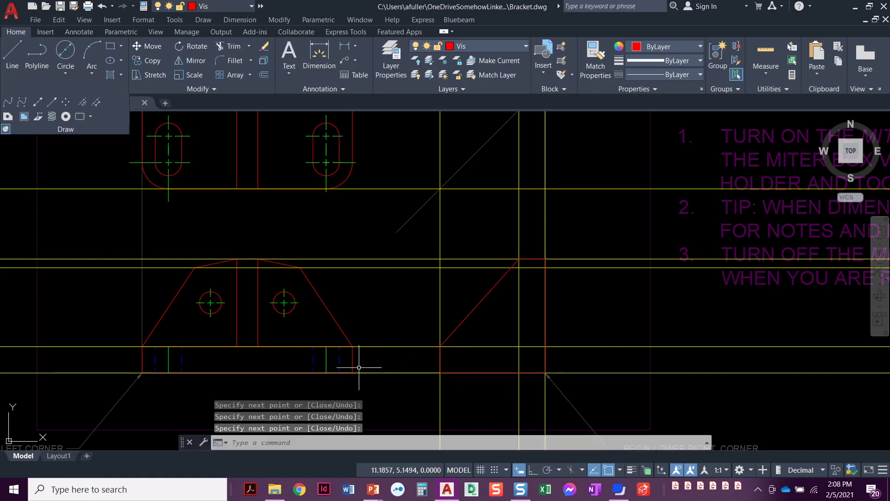
Step: Draw the side view's horizontal base-top line and the vertical line from the slope's upper end down to it
key("Return")
left_click(440, 346)
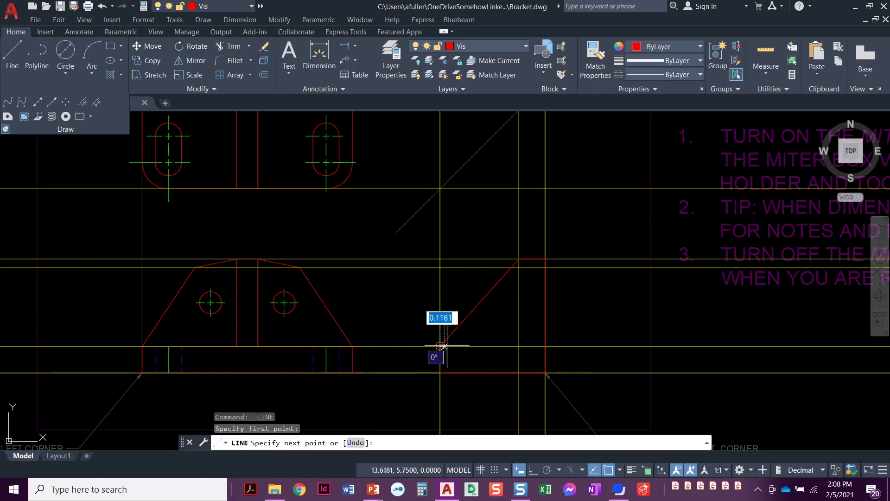
left_click(545, 346)
key("Return")
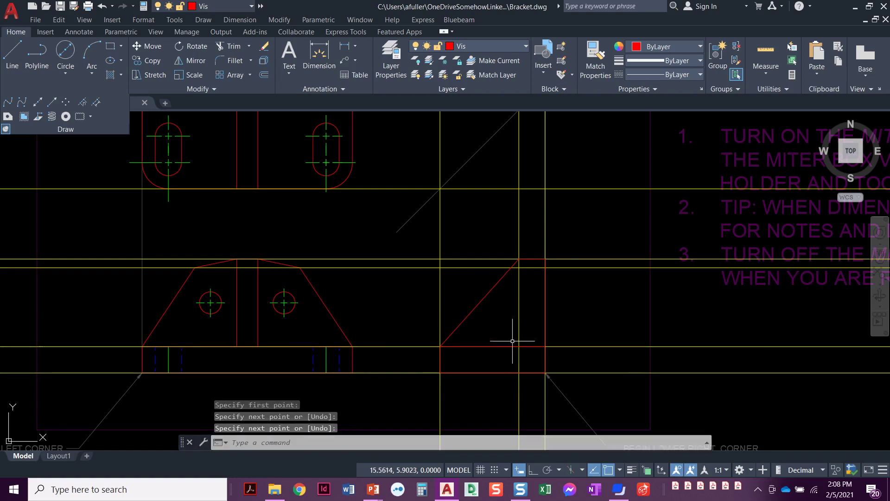
key("Return")
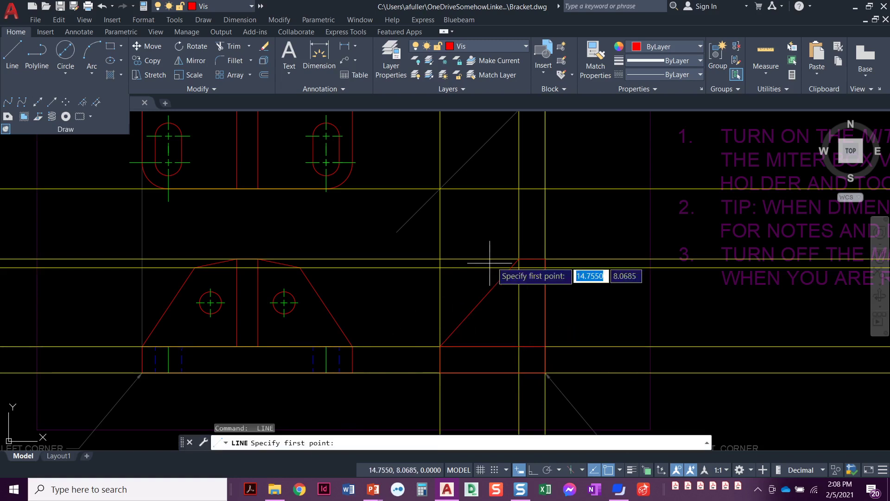
left_click(519, 259)
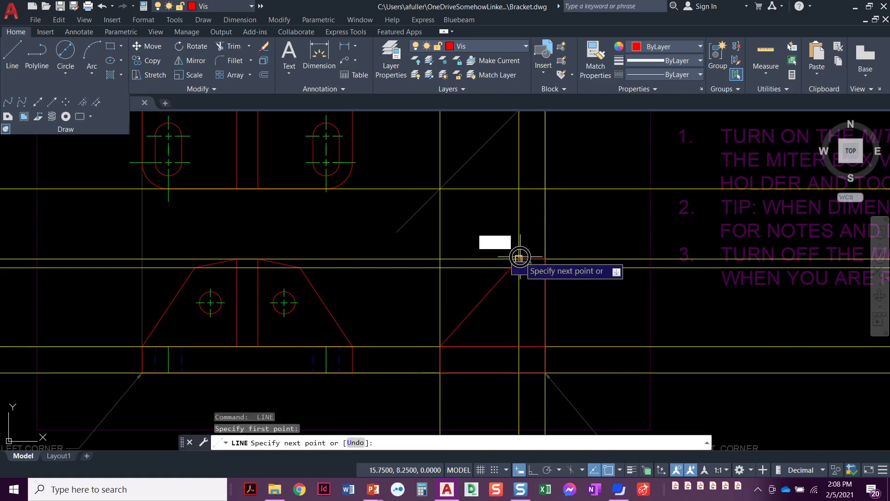
left_click(514, 345)
key("Return")
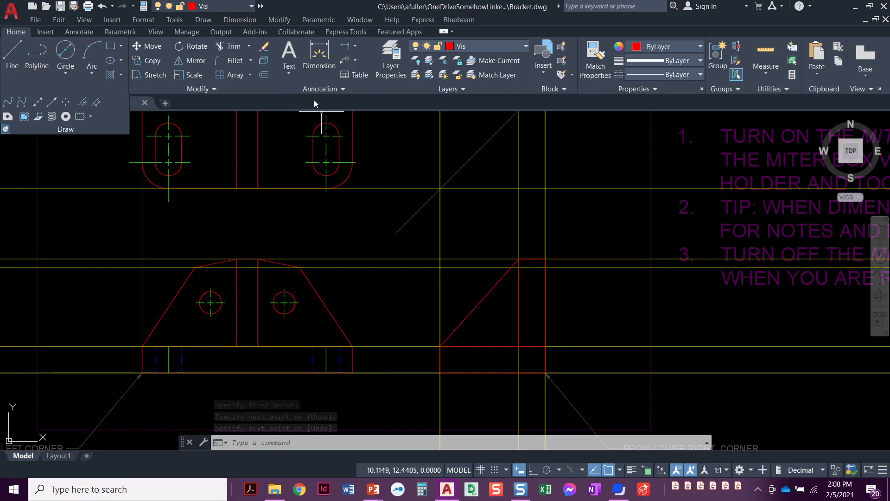
Step: Draw the short horizontal line across the side view's upright at the front view's sloped shoulder height
key("Return")
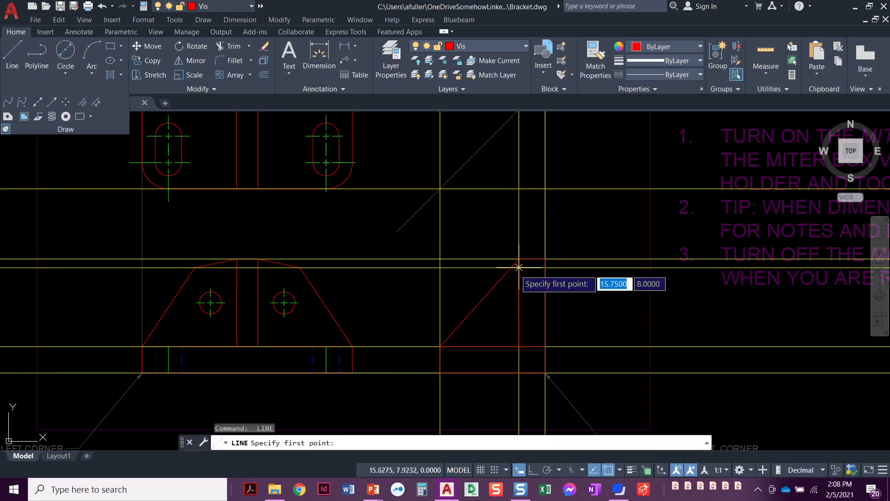
left_click(533, 268)
left_click(540, 259)
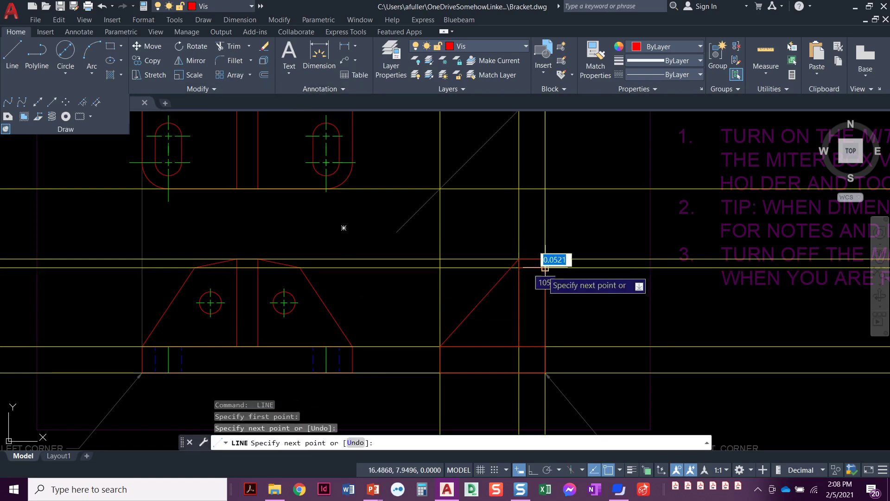
key("Return")
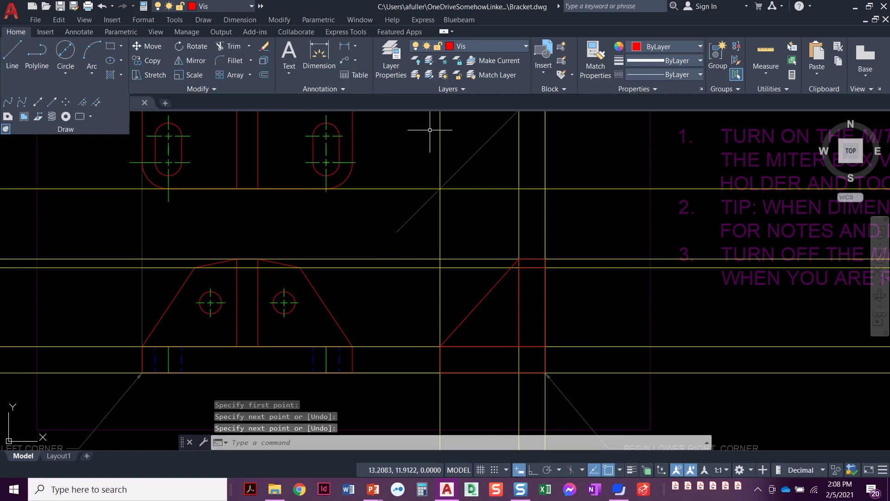
Step: Turn the Construction layer off to inspect the side view, and turn it back on
left_click(487, 47)
left_click(417, 101)
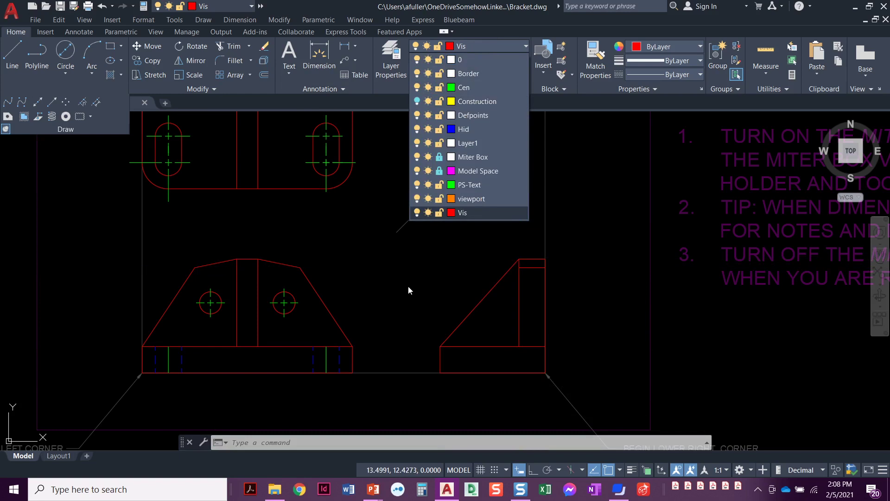
left_click(417, 102)
left_click(384, 242)
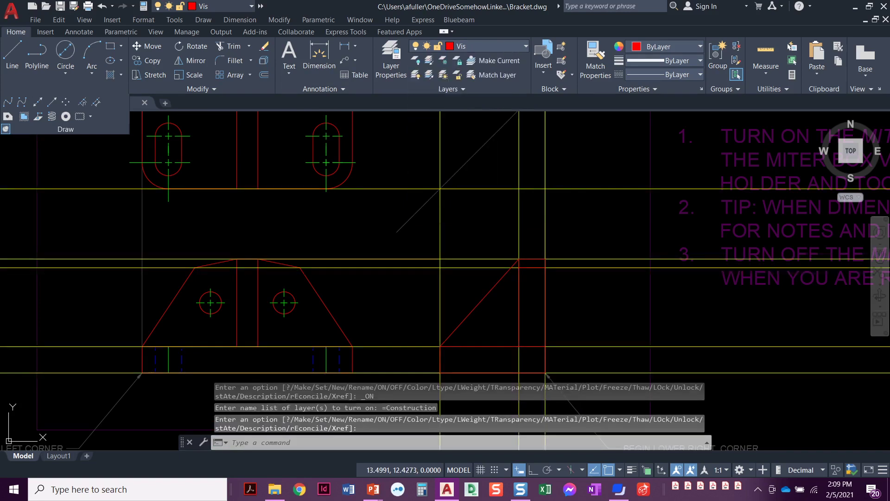
Step: Make the Construction layer current and draw horizontal construction lines through the front view hole's bottom quadrant, center and top quadrant
middle_click_drag(379, 262, 366, 241)
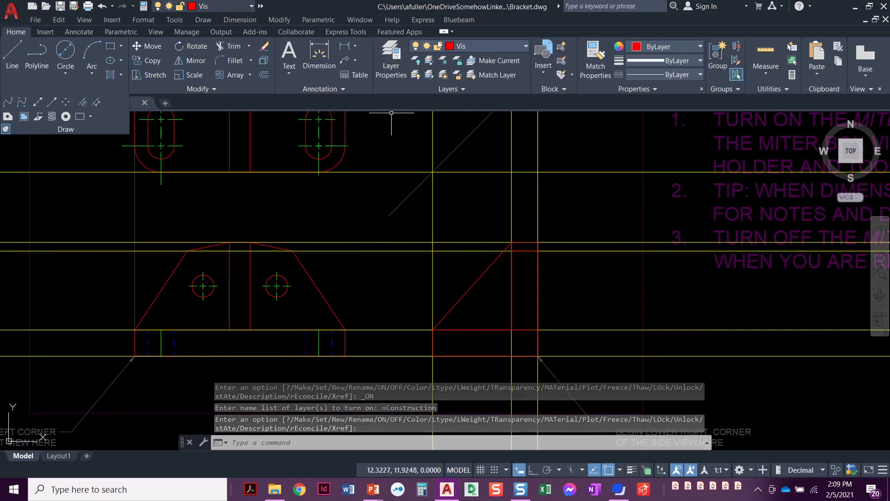
left_click(486, 46)
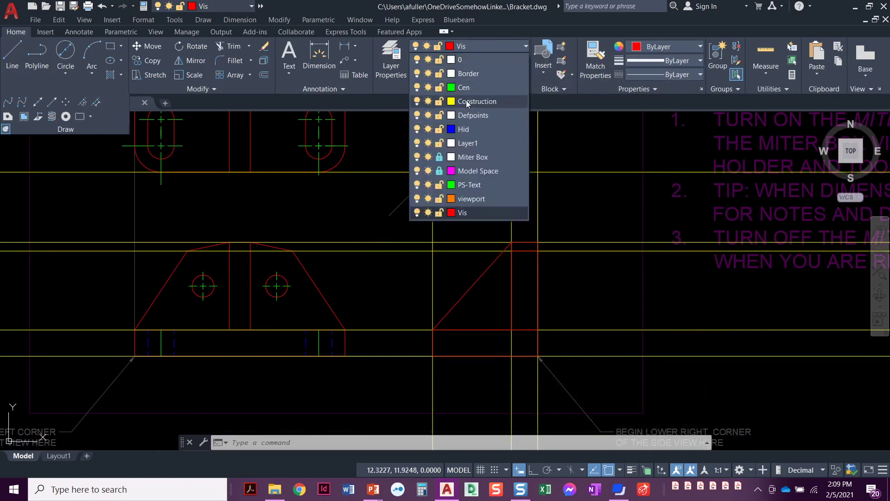
left_click(466, 100)
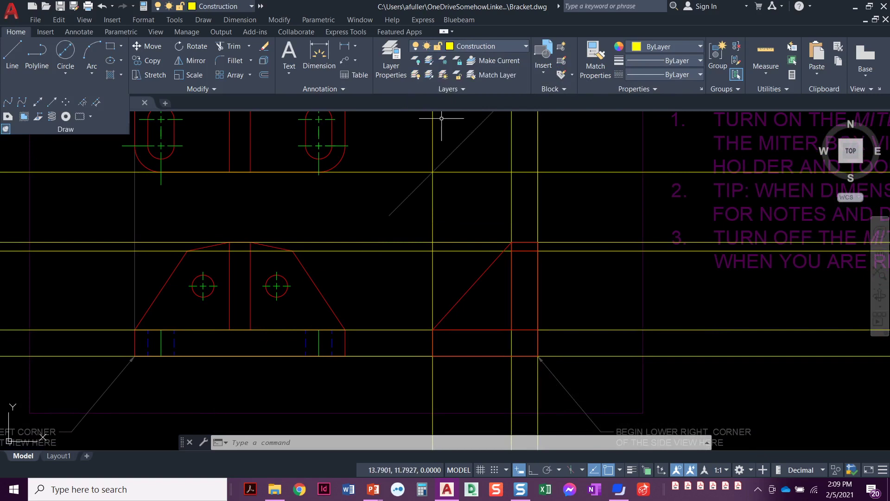
left_click(22, 102)
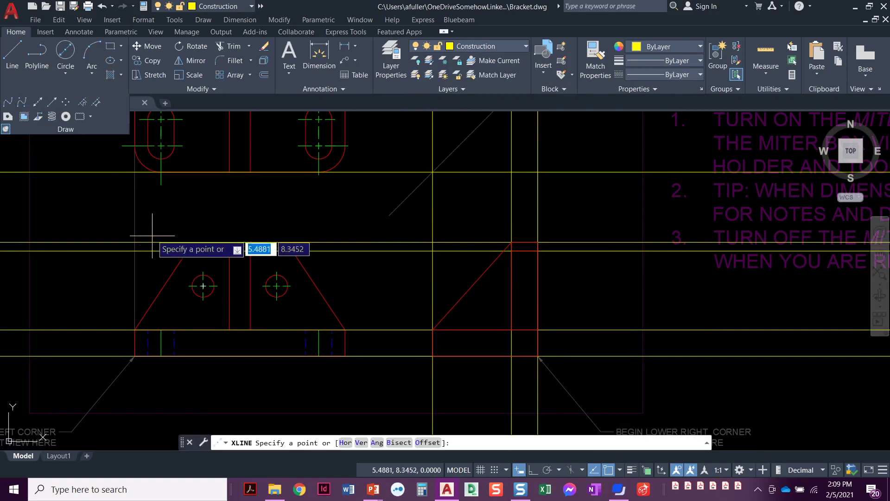
key("Return")
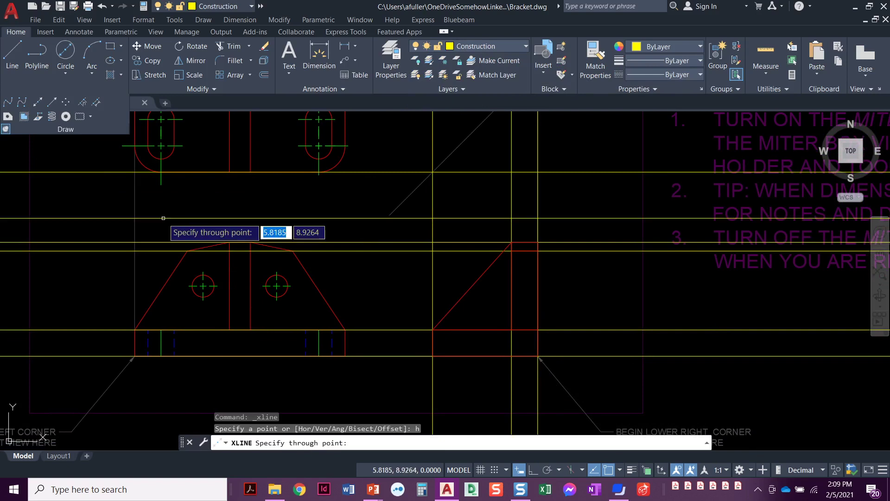
scroll(277, 296, "up", 5)
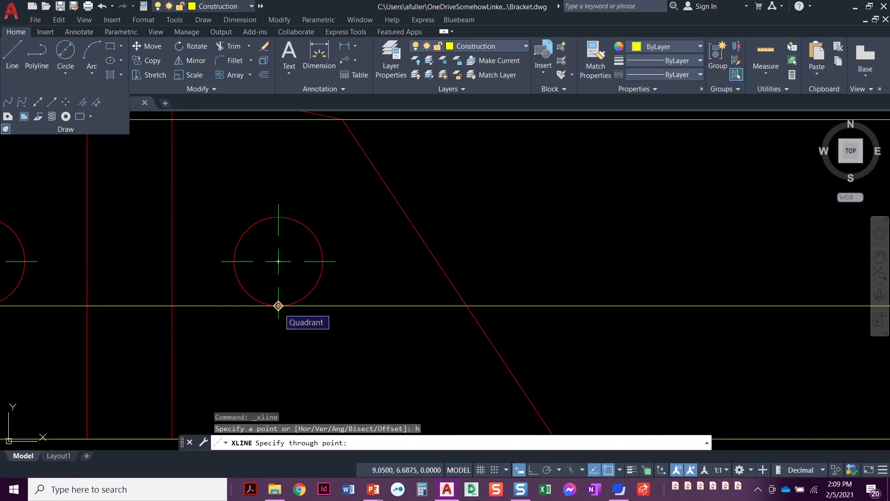
left_click(278, 305)
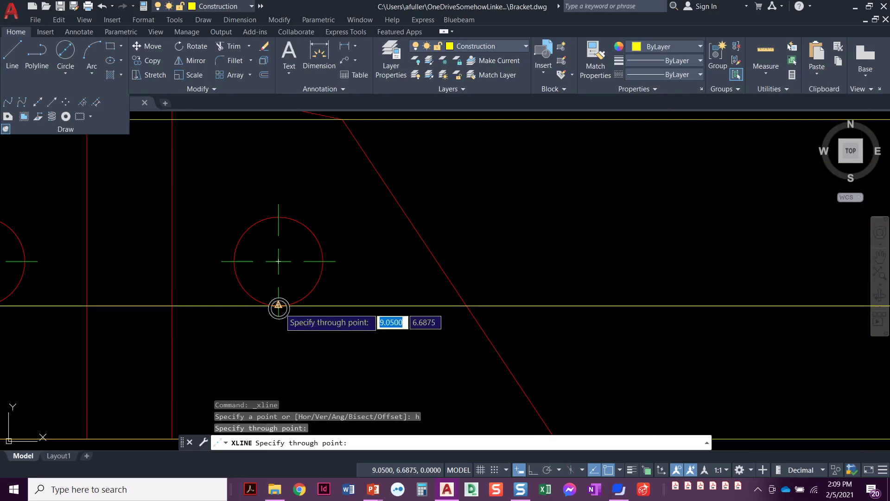
left_click(336, 262)
left_click(278, 217)
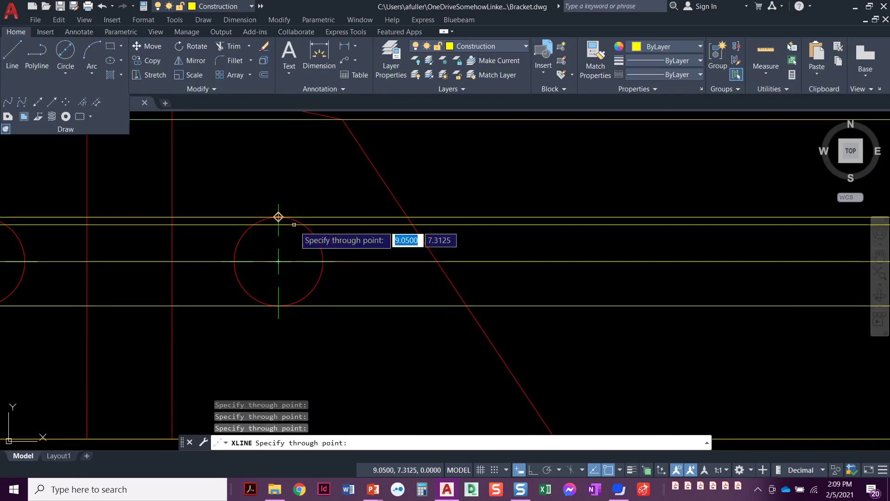
key("Escape")
Step: Make the Hid layer current and draw hidden lines across the side view's upright at the hole's top and bottom projection lines
scroll(377, 302, "down", 3)
scroll(378, 302, "up", 5)
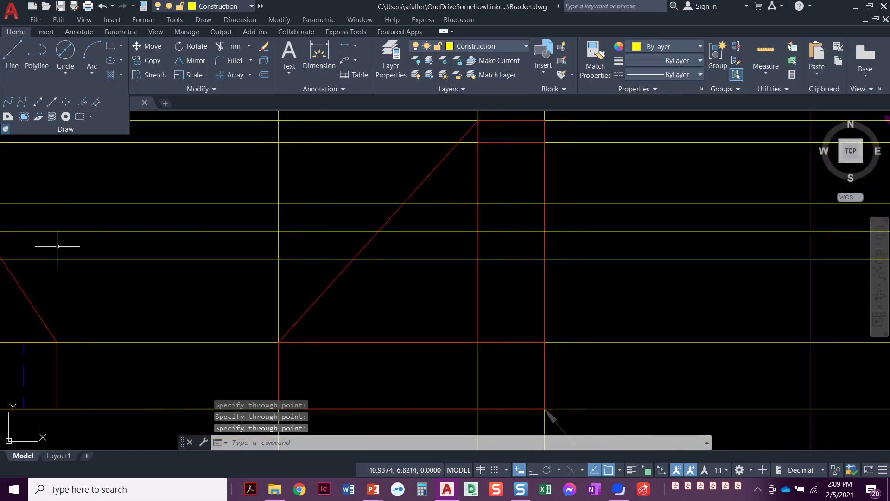
left_click(463, 48)
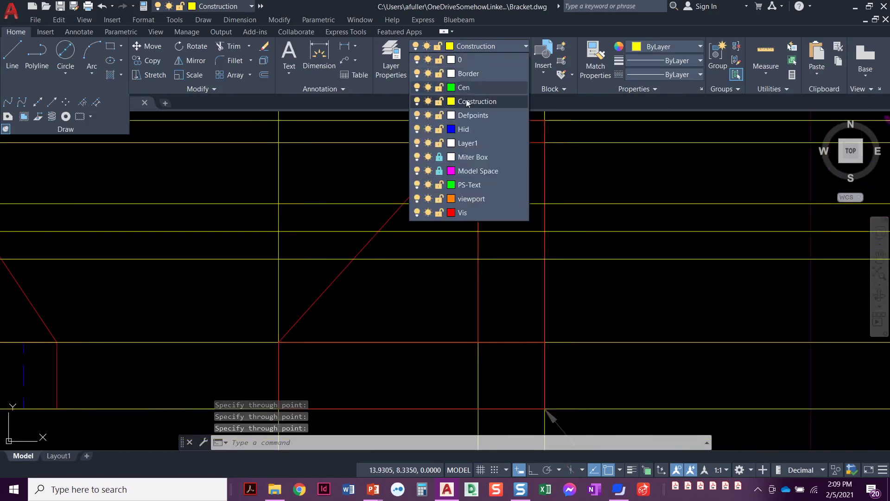
left_click(464, 115)
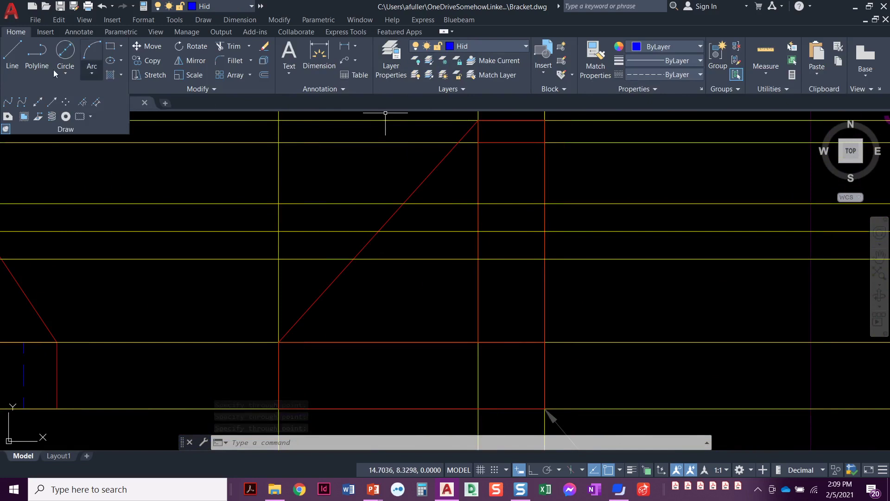
left_click(17, 54)
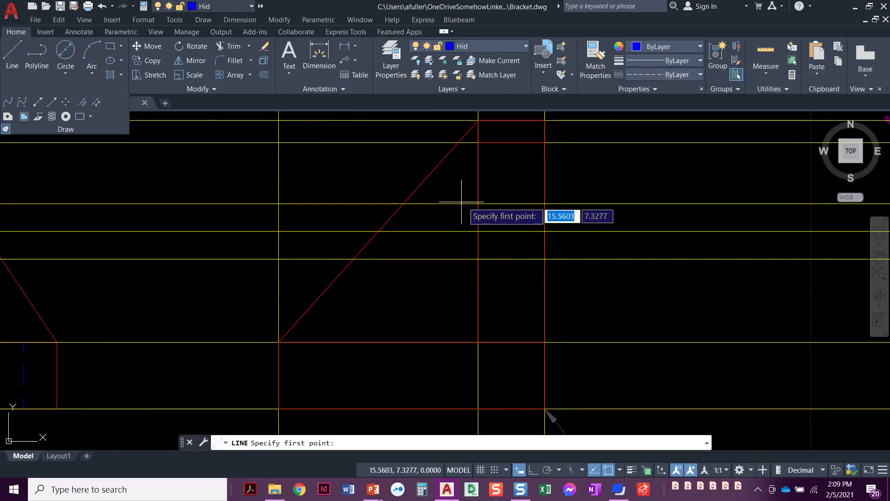
left_click(478, 203)
left_click(542, 203)
key("Return")
key("Return")
left_click(478, 258)
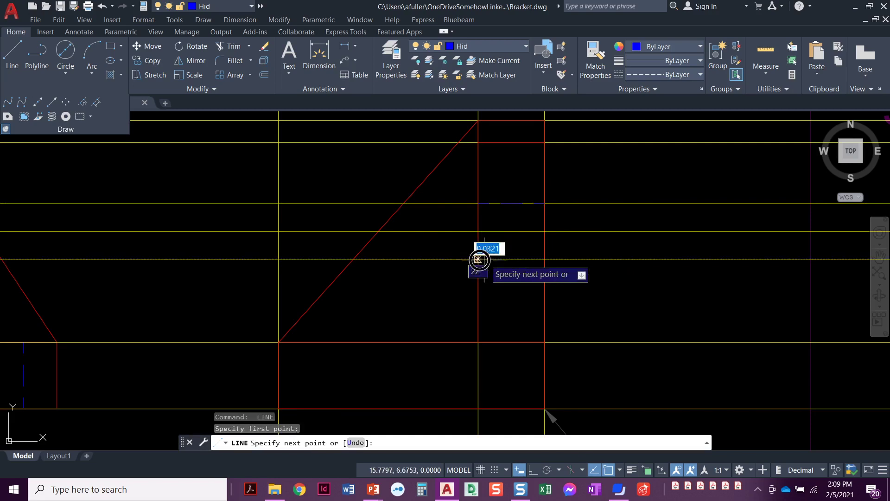
left_click(544, 259)
key("Return")
Step: Make the Cen layer current and draw the hole's center line across the side view's upright
left_click(475, 48)
left_click(463, 87)
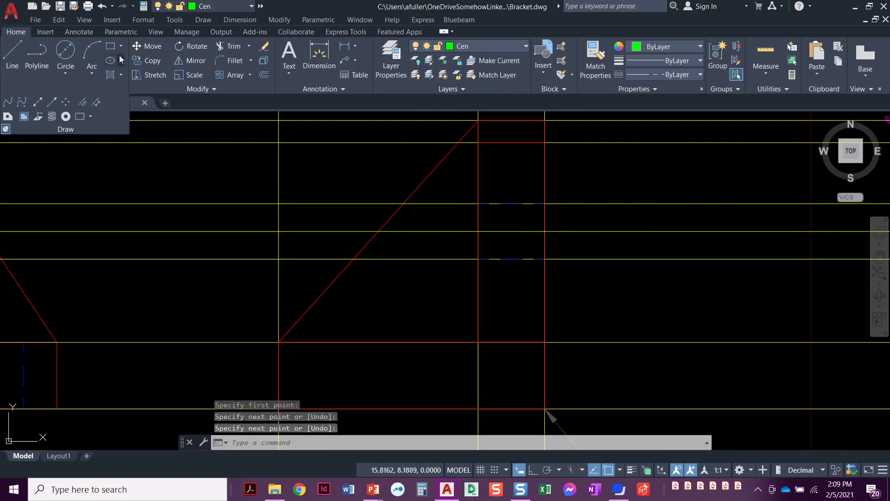
left_click(12, 51)
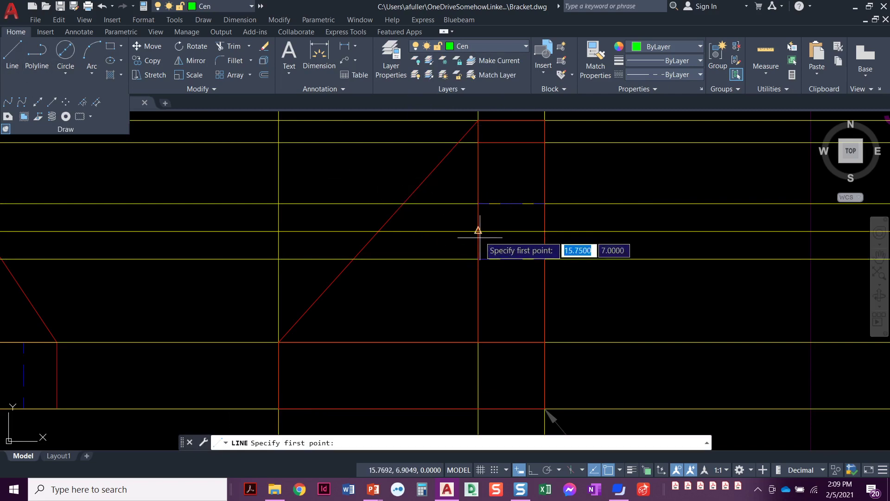
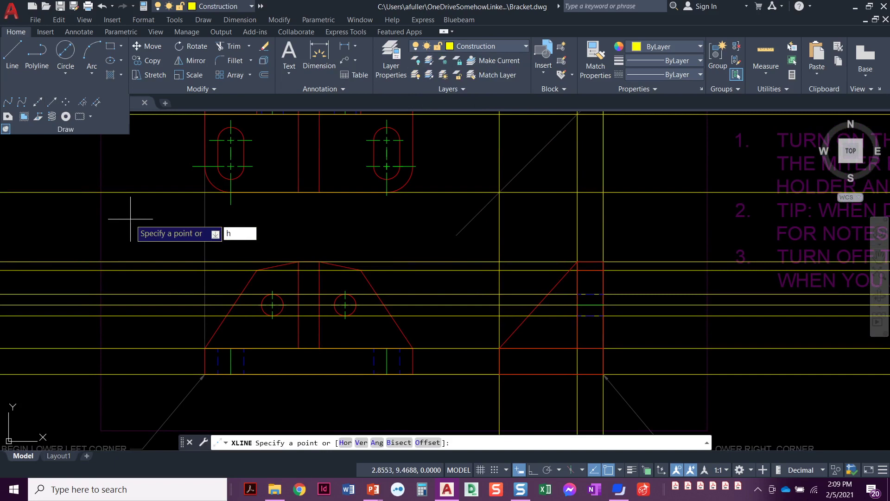
Step: Draw horizontal construction lines through the top view slot's upper end, its two arc centers and its lower end
middle_click_drag(387, 181, 371, 249)
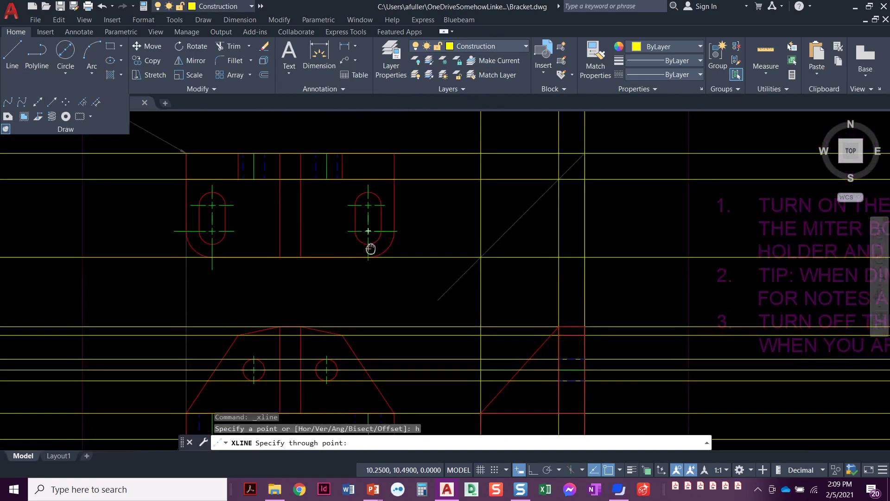
scroll(377, 232, "up", 2)
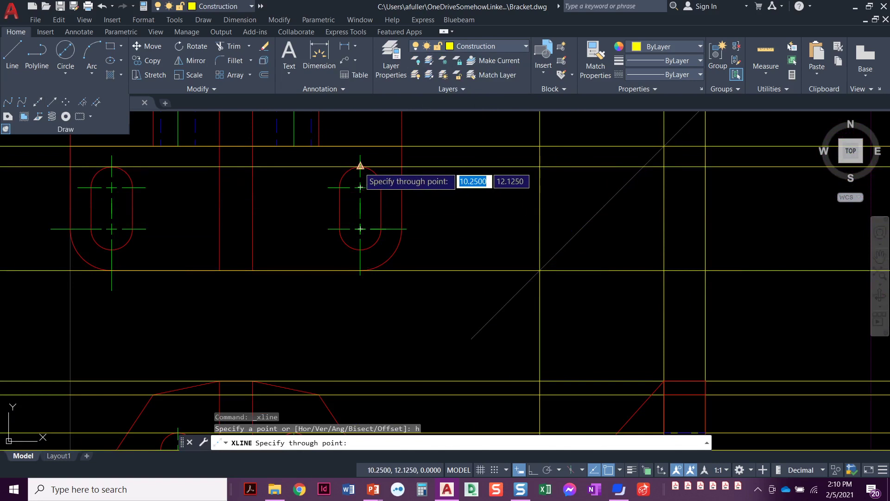
left_click(360, 166)
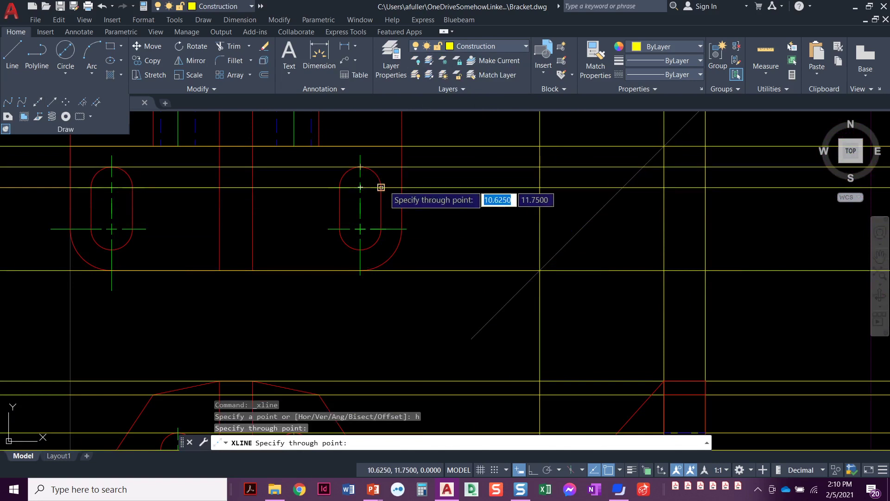
left_click(381, 187)
left_click(407, 228)
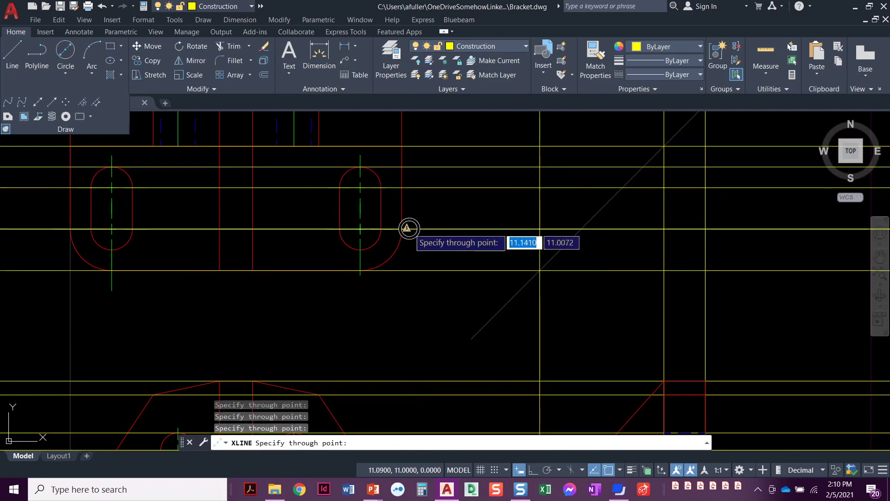
left_click(360, 249)
key("Return")
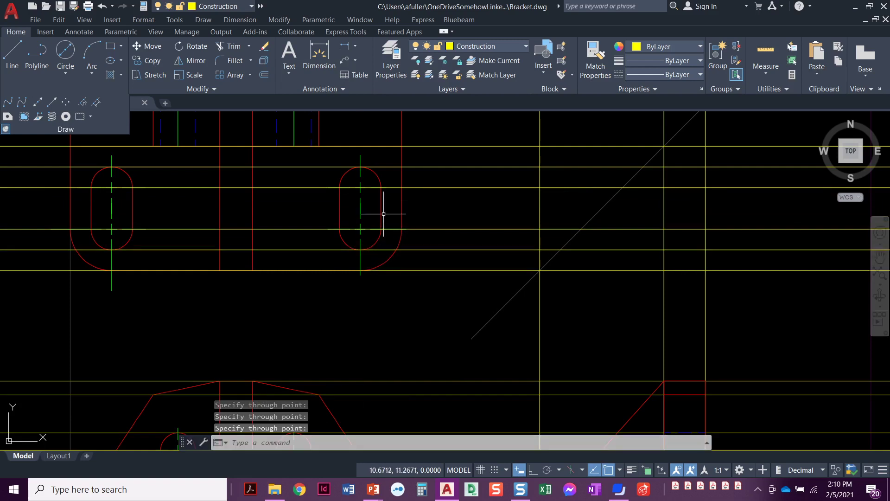
Step: Draw vertical construction lines through the points where the four slot projection lines cross the miter line
left_click(38, 103)
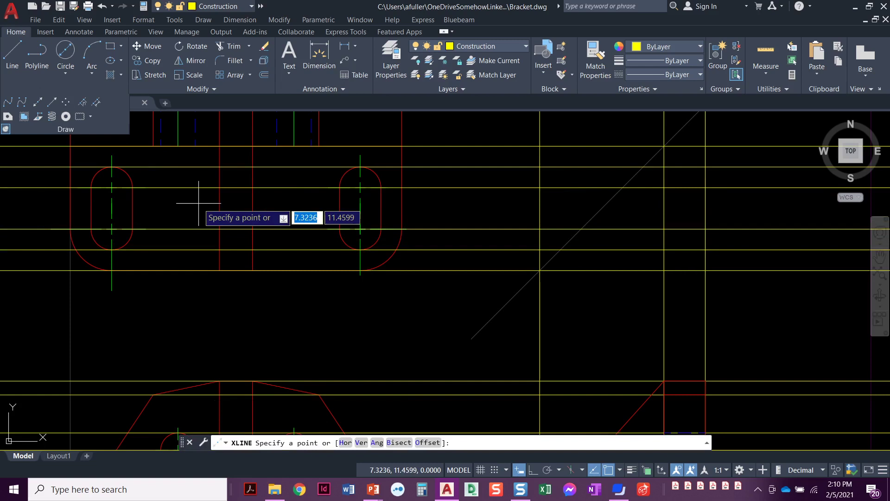
key("BackSpace")
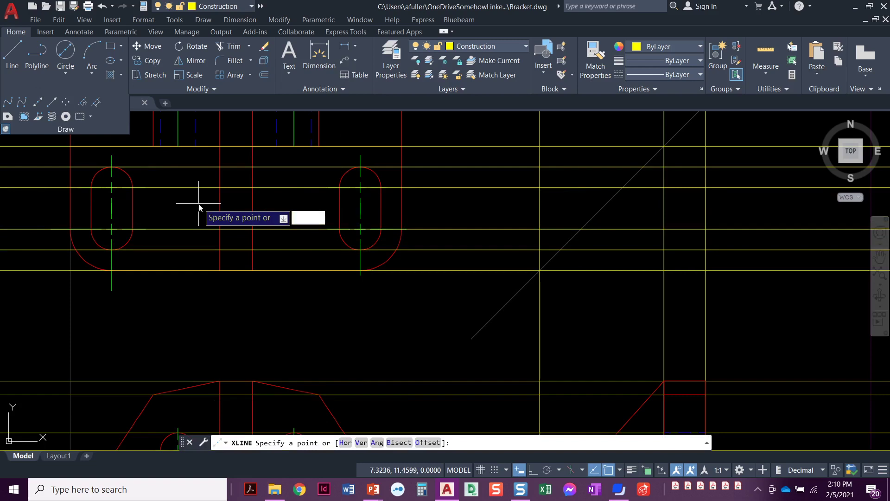
key("Return")
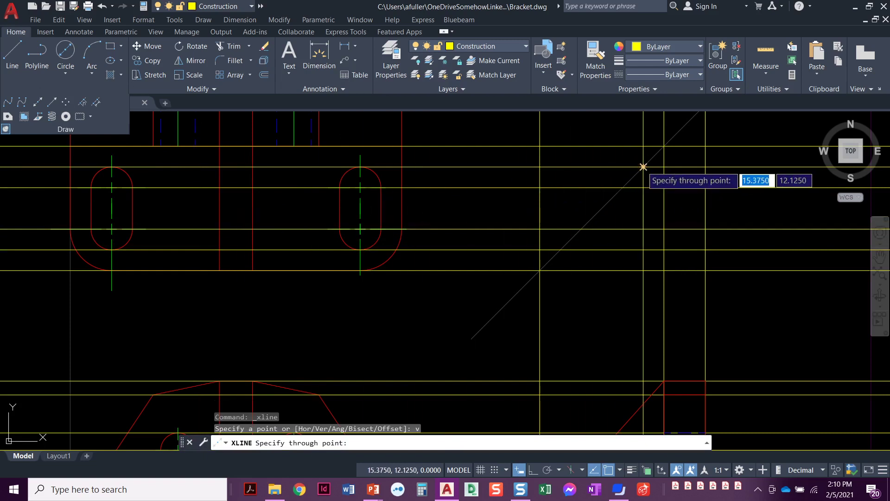
left_click(643, 167)
left_click(622, 187)
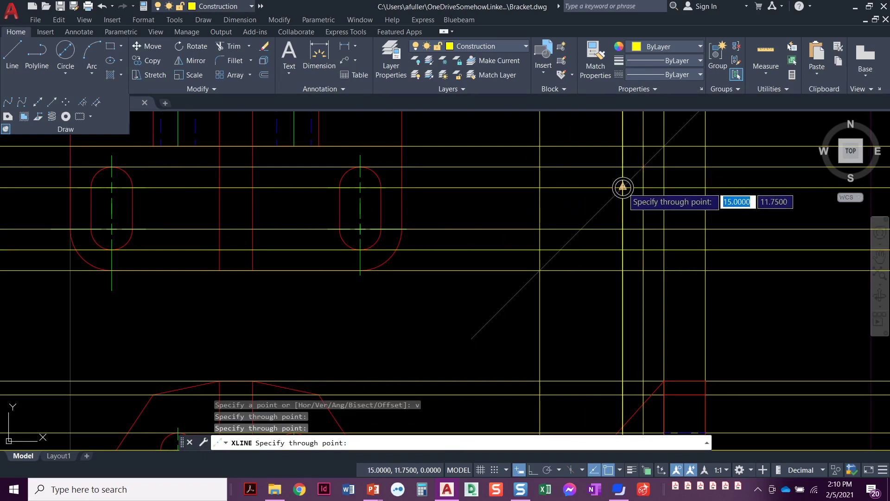
left_click(581, 231)
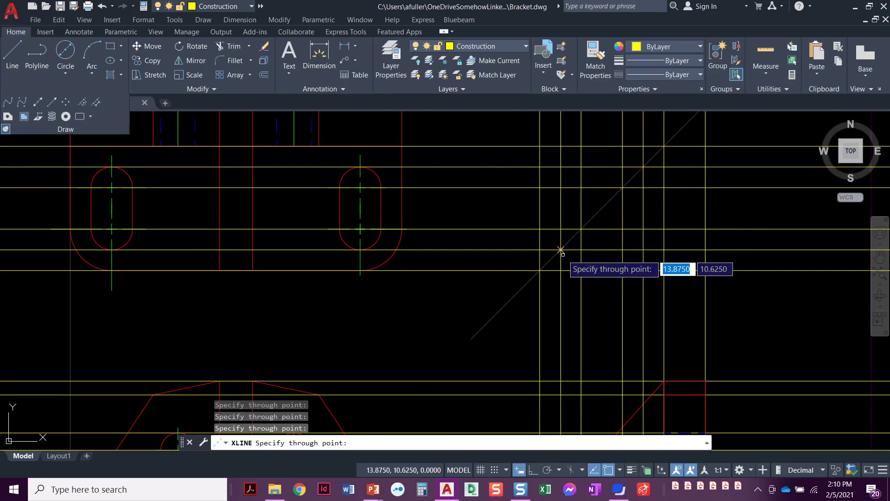
left_click(560, 248)
key("Return")
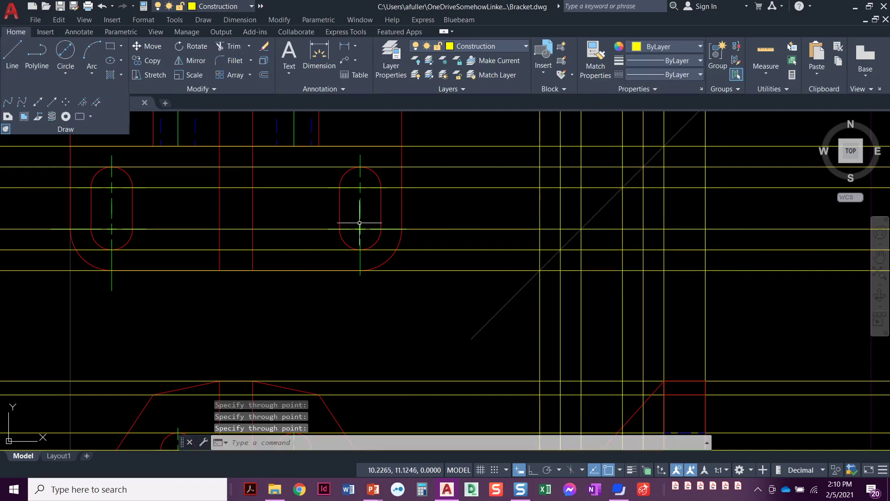
Step: Select all of the side view's linework with a window and bring it to the front of the draw order
middle_click_drag(482, 307, 421, 110)
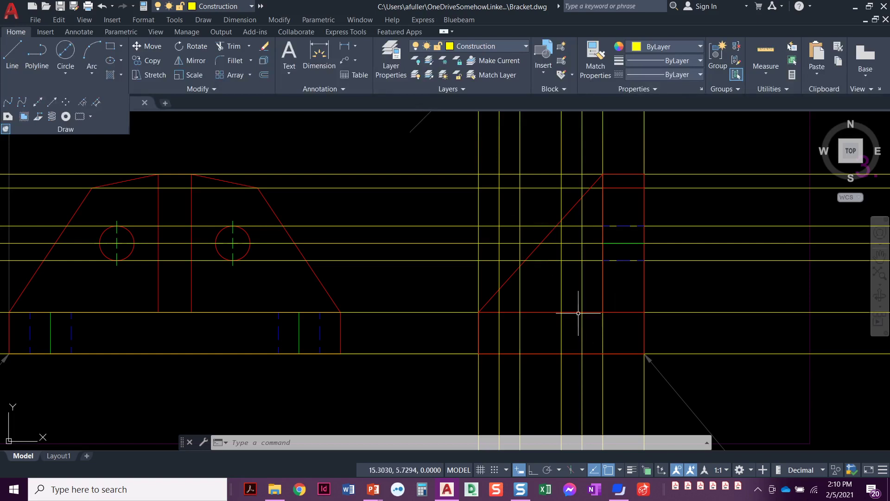
middle_click_drag(583, 335, 592, 335)
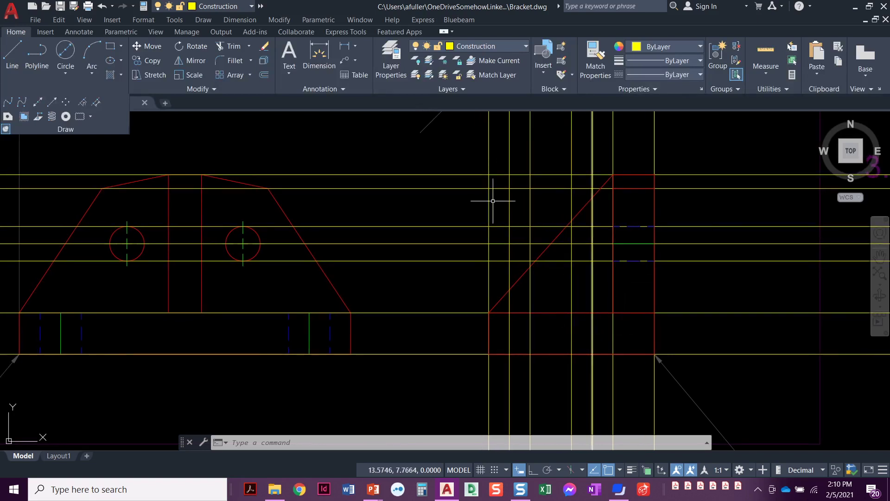
left_click(464, 159)
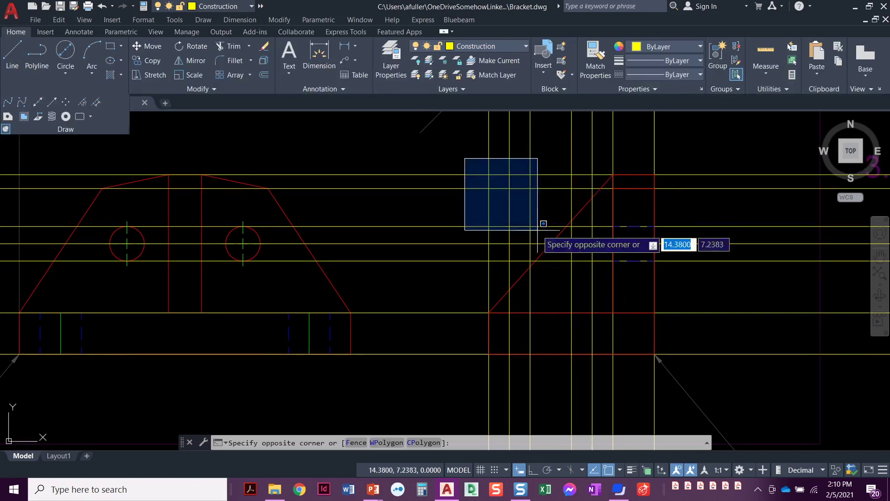
left_click(688, 375)
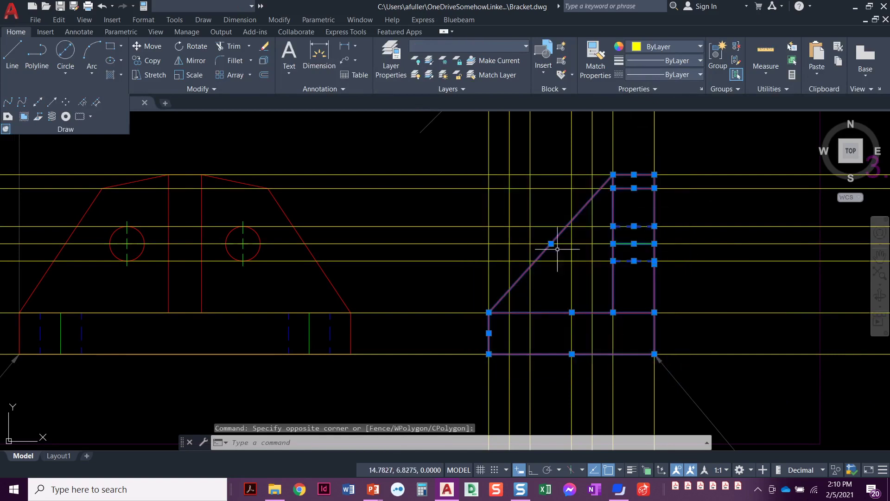
left_click(468, 159)
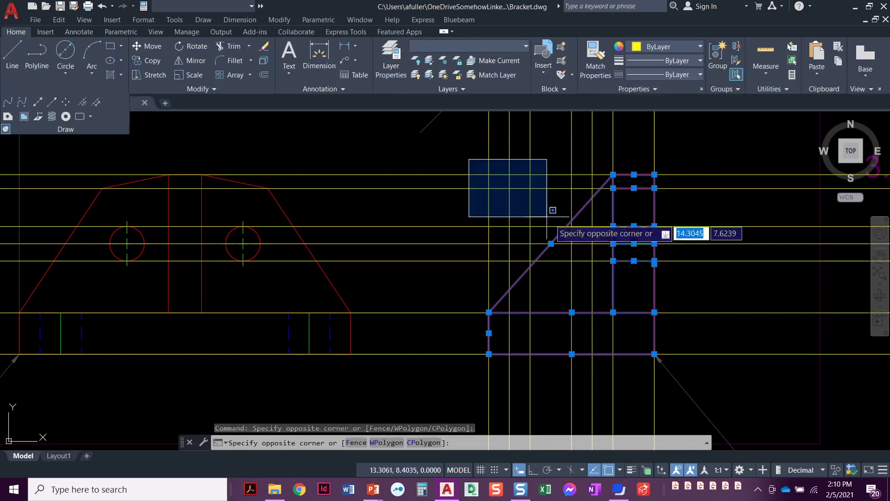
left_click(714, 385)
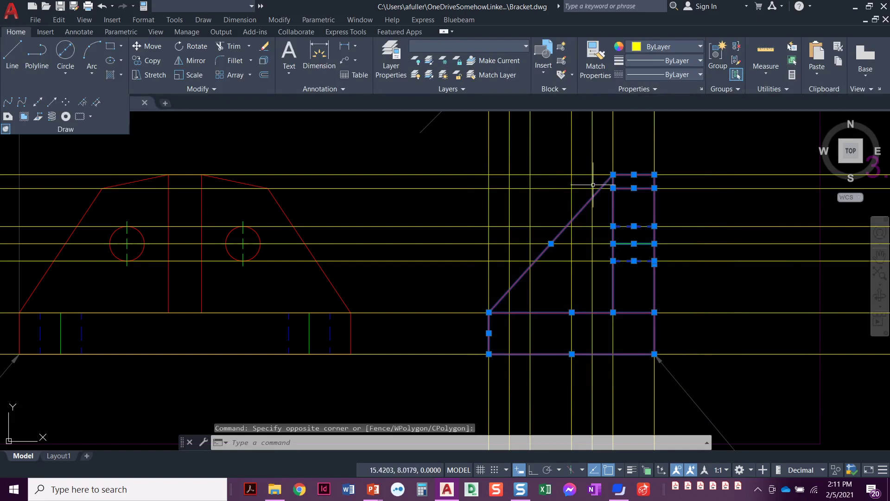
right_click(543, 202)
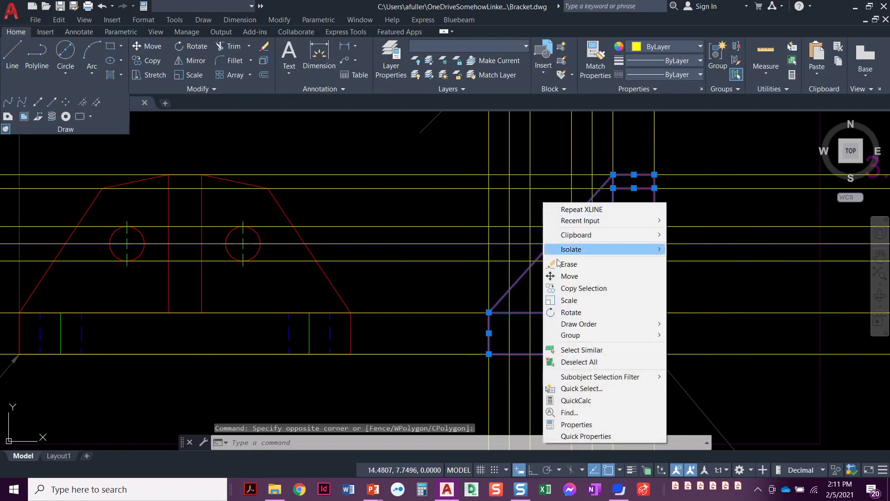
mouse_move(603, 323)
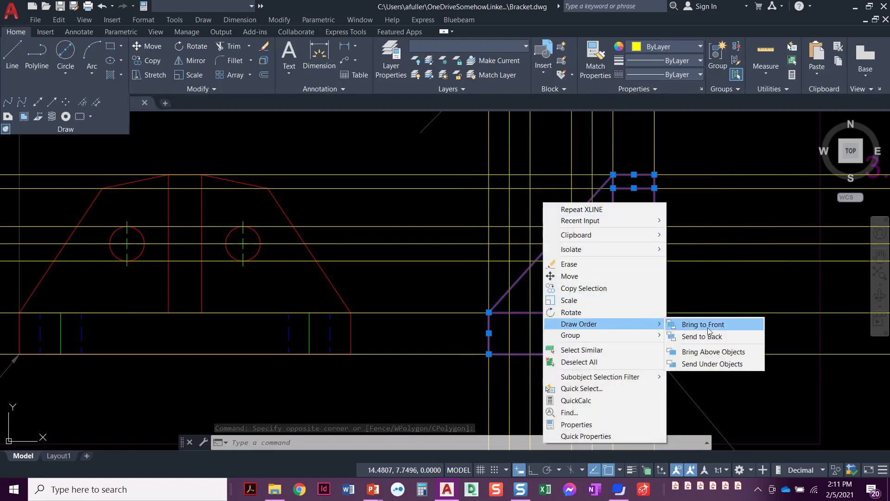
left_click(704, 324)
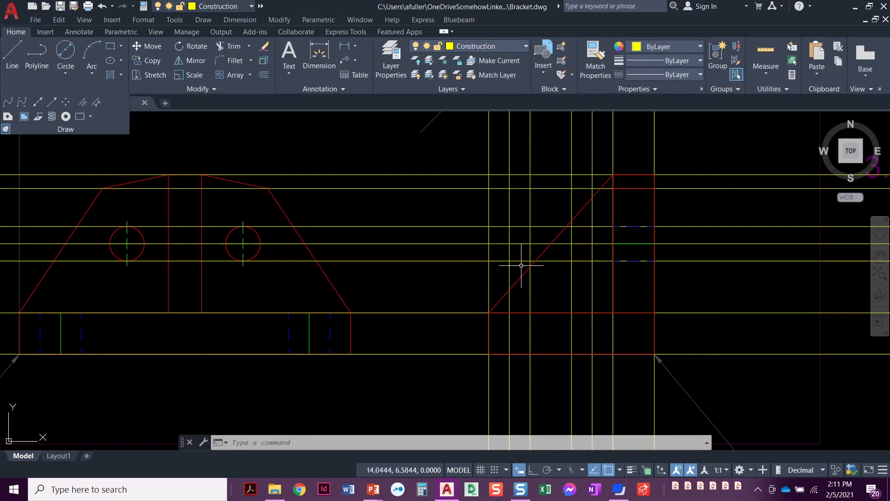
Step: Select the whole front view with a window and bring its linework to the front of the draw order
mouse_move(438, 294)
middle_mouse_down()
mouse_move(648, 298)
mouse_move(657, 289)
middle_mouse_up()
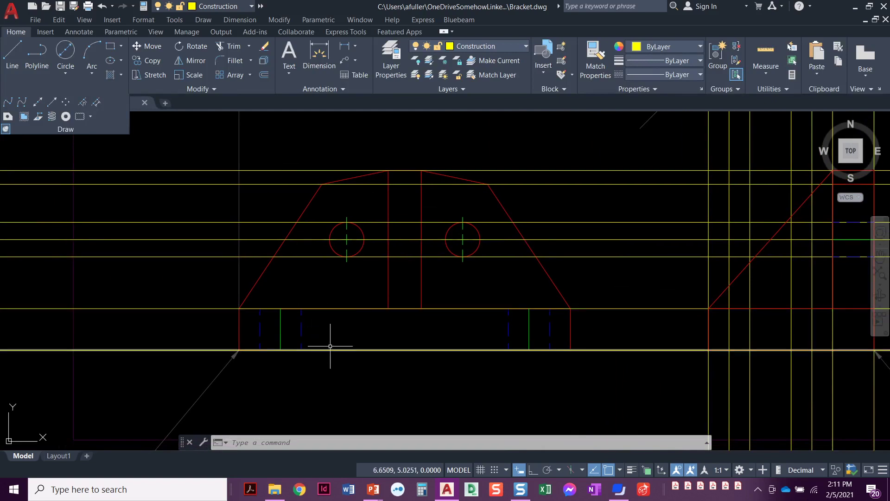
left_click(207, 144)
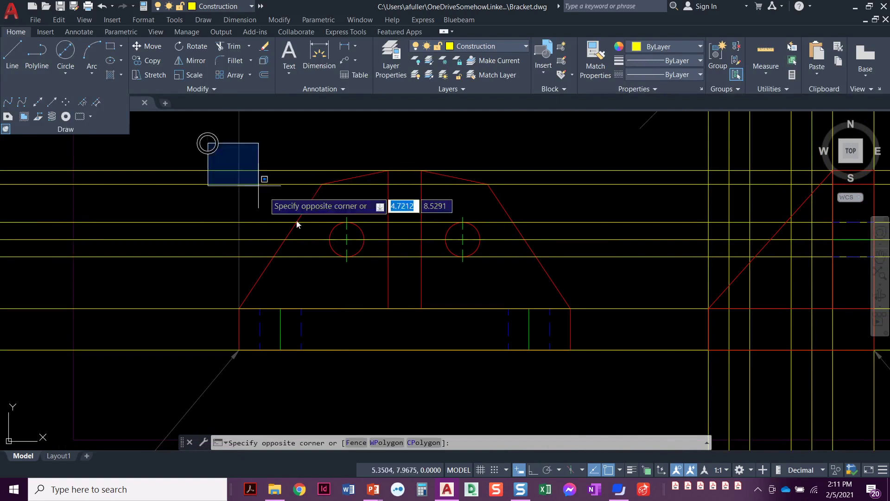
left_click(600, 378)
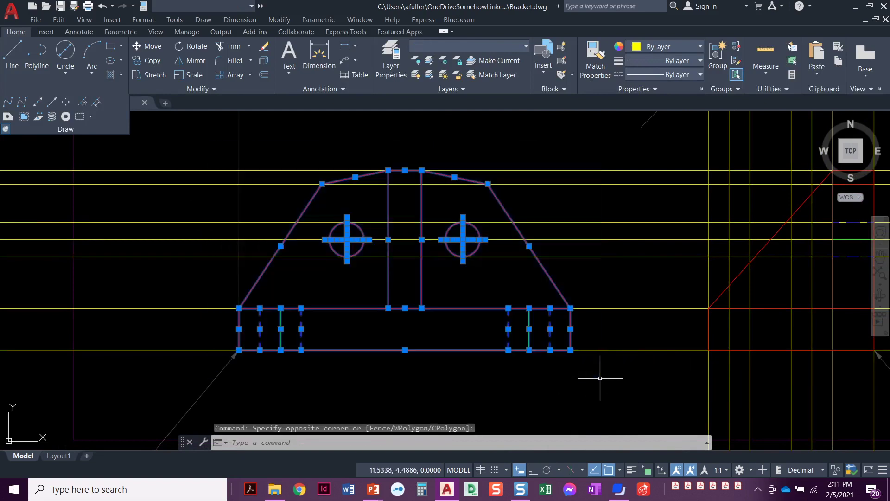
right_click(479, 296)
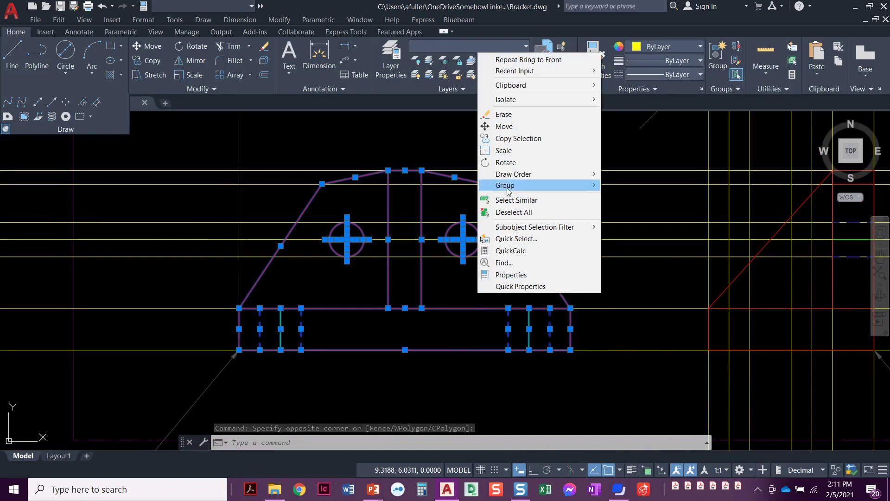
mouse_move(541, 178)
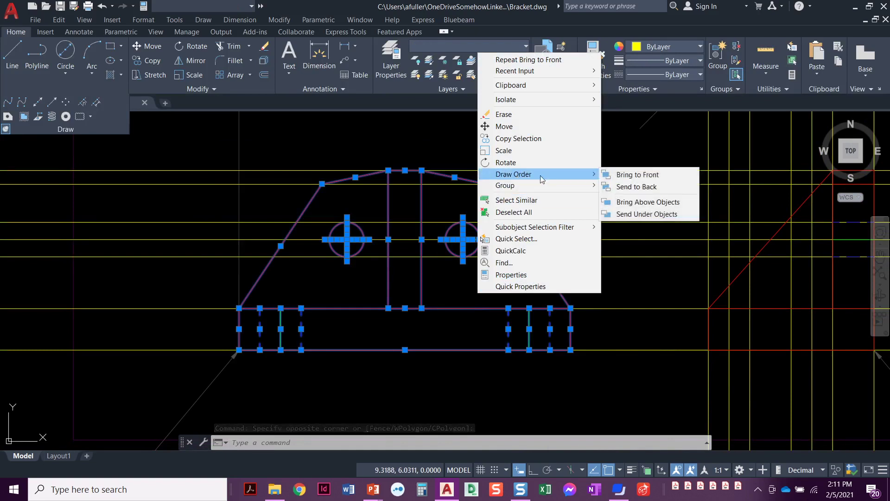
left_click(644, 176)
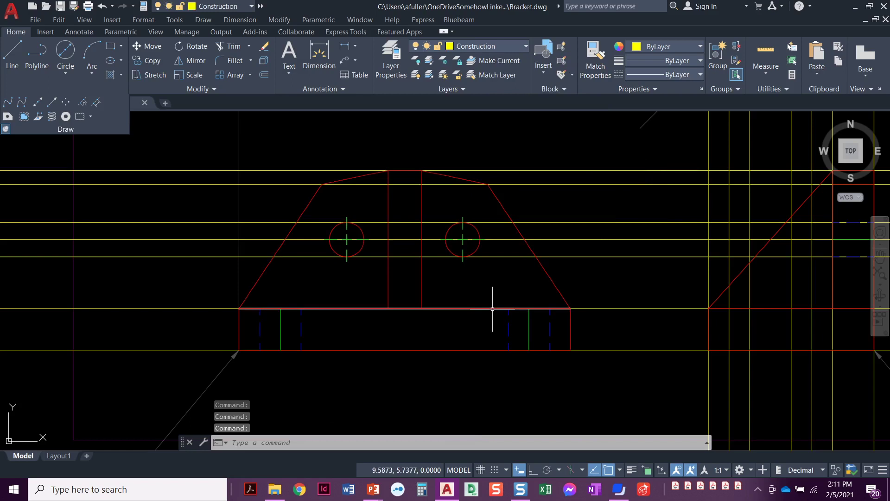
middle_click_drag(632, 384, 490, 386)
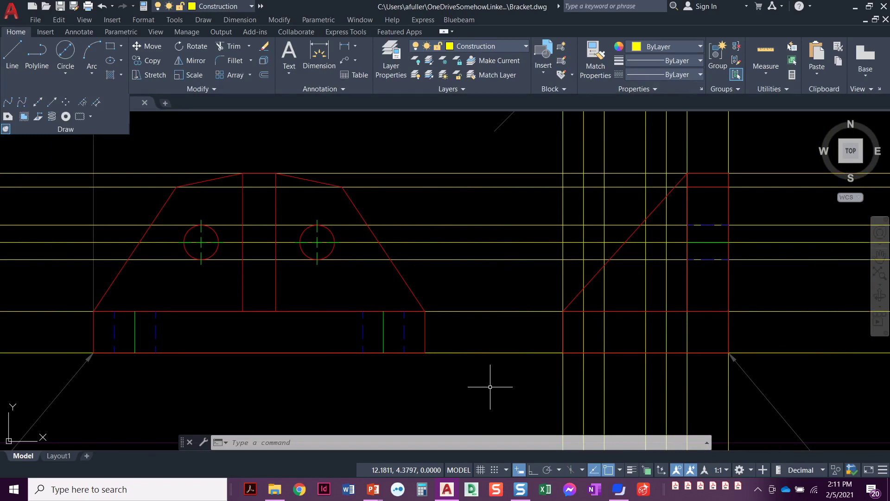
Step: Select all horizontal and vertical construction lines with crossing windows and send them to the back of the draw order
scroll(490, 386, "down", 5)
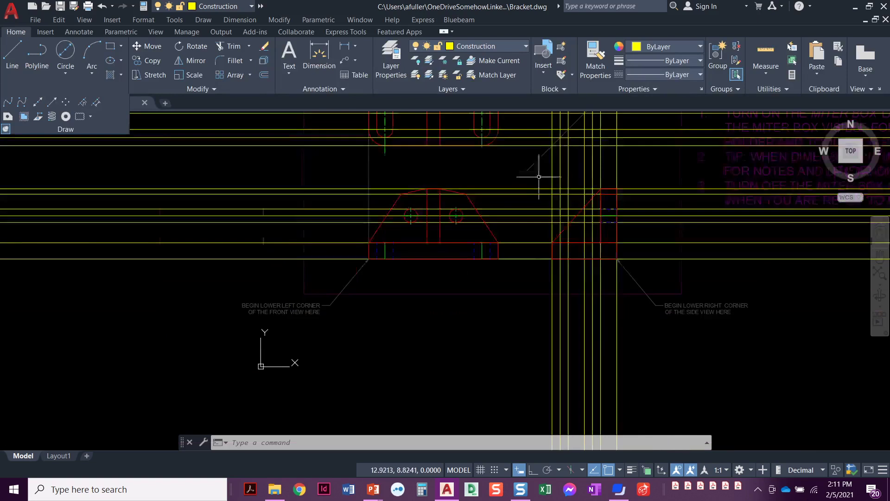
left_click(155, 353)
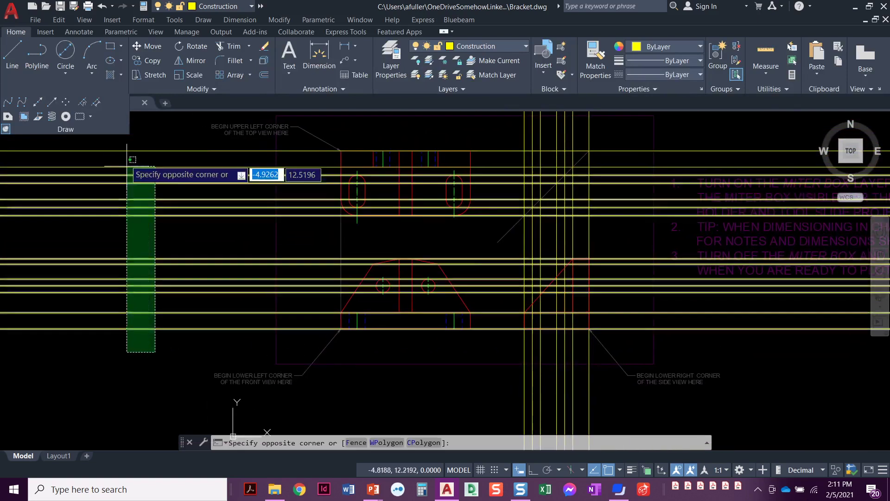
left_click(140, 135)
left_click(621, 411)
left_click(506, 398)
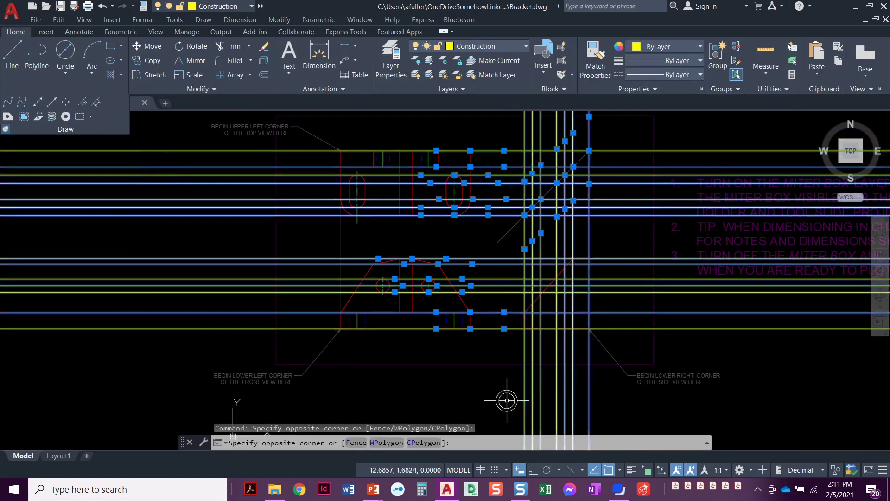
right_click(489, 384)
mouse_move(546, 268)
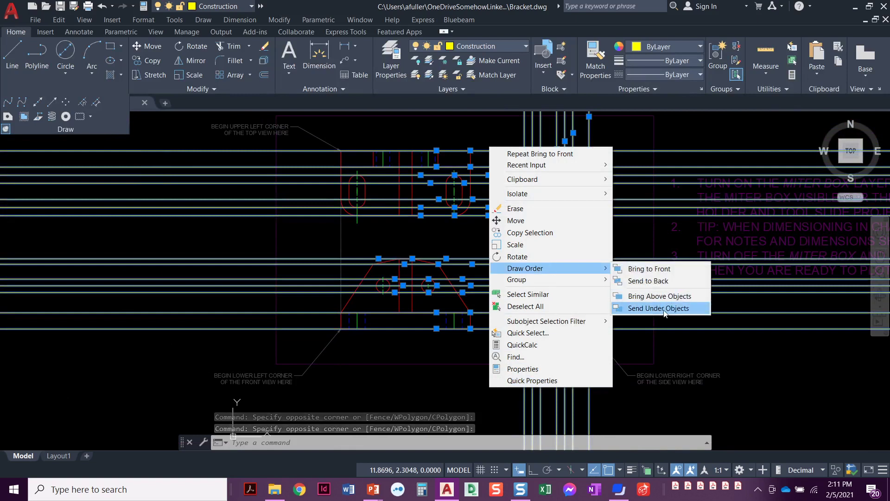
left_click(655, 281)
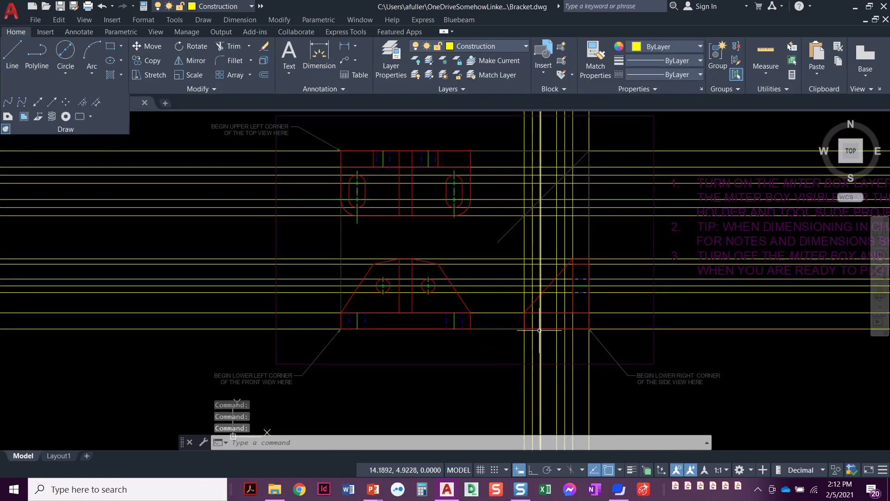
Step: On the Hid layer, draw the slot's left hidden edge down the full height of the side view's base along its construction line
scroll(505, 350, "up", 3)
middle_click_drag(448, 330, 452, 354)
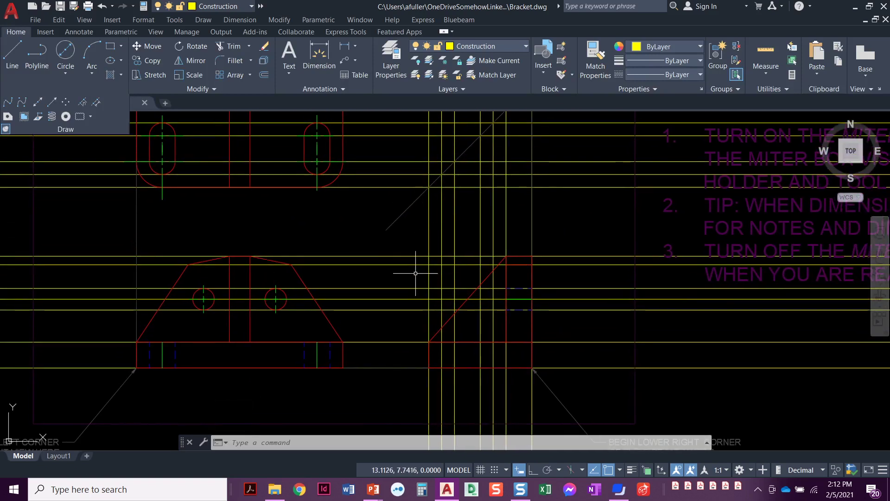
left_click(500, 51)
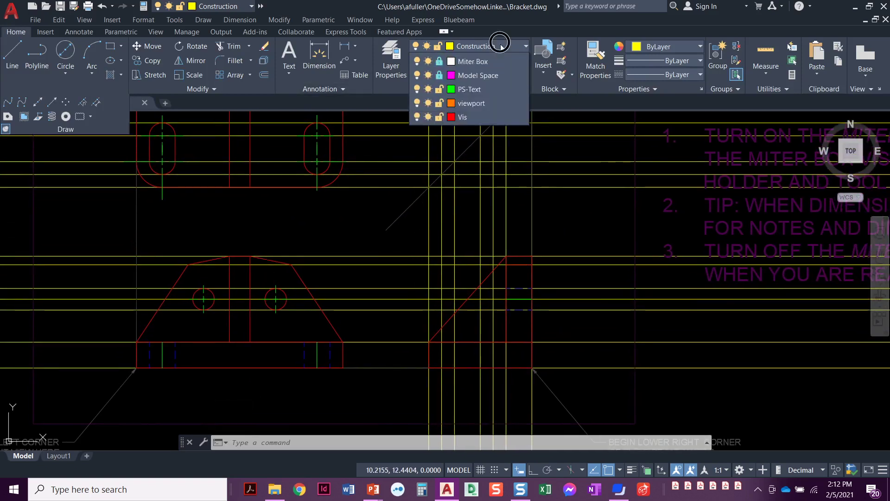
left_click(472, 128)
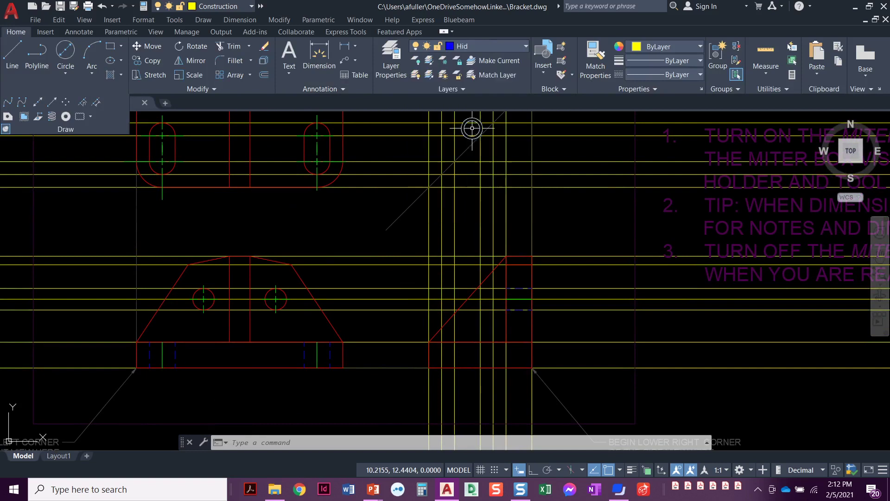
left_click(12, 54)
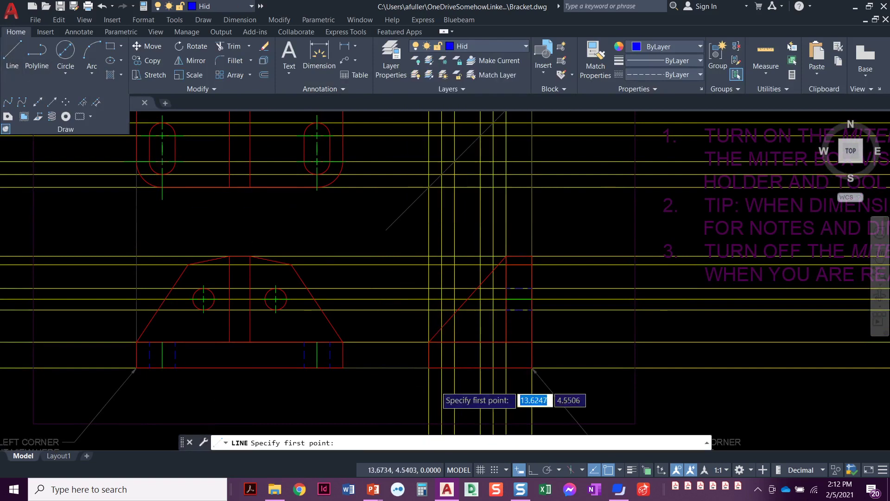
scroll(506, 399, "up", 4)
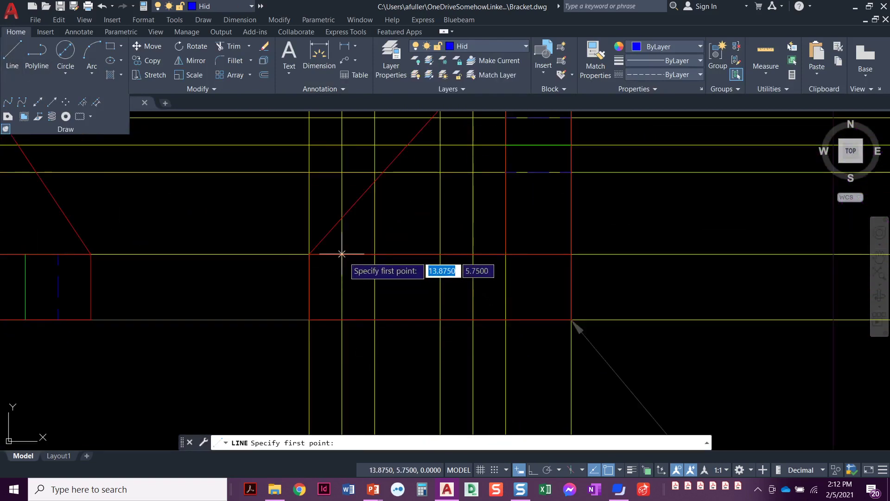
left_click(342, 254)
left_click(342, 320)
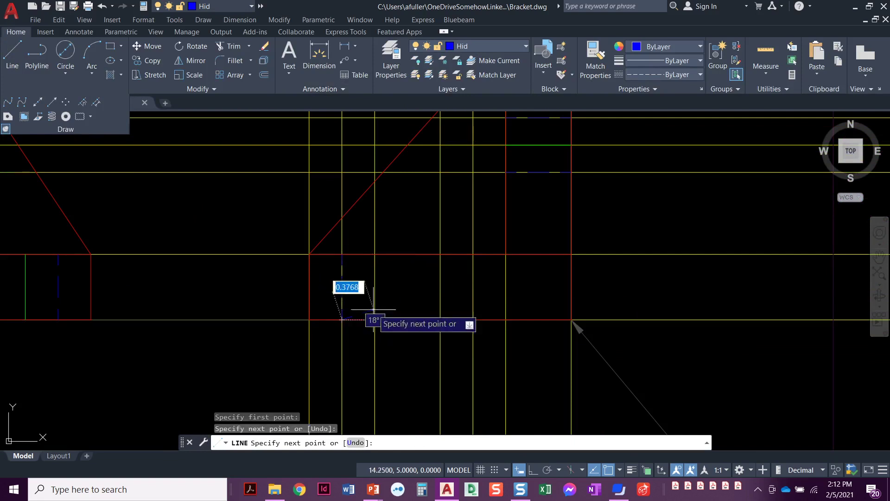
key("Return")
Step: Draw the slot's right hidden edge down the full height of the side view's base along its construction line
type("l")
key("Return")
left_click(472, 254)
left_click(472, 319)
key("Return")
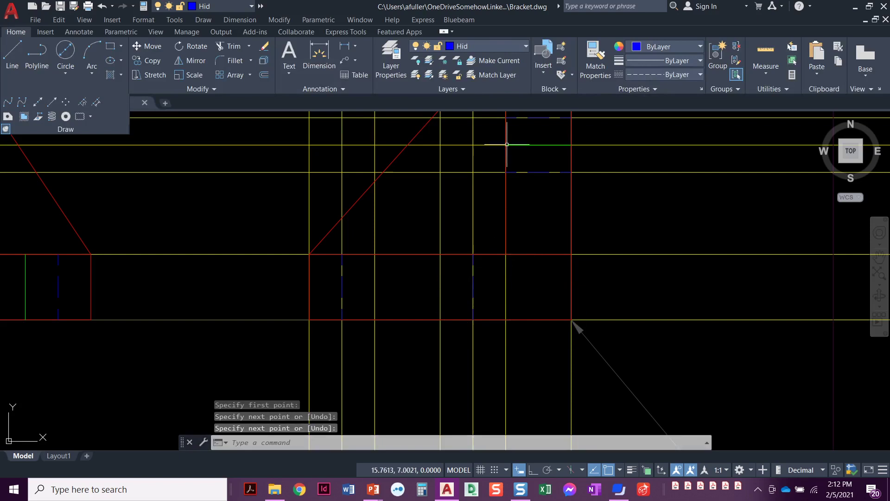
Step: On the Cen layer, draw the slot's left arc center line from the side view base's upper edge to its lower edge
left_click(494, 45)
scroll(489, 61, "up", 1)
left_click(476, 89)
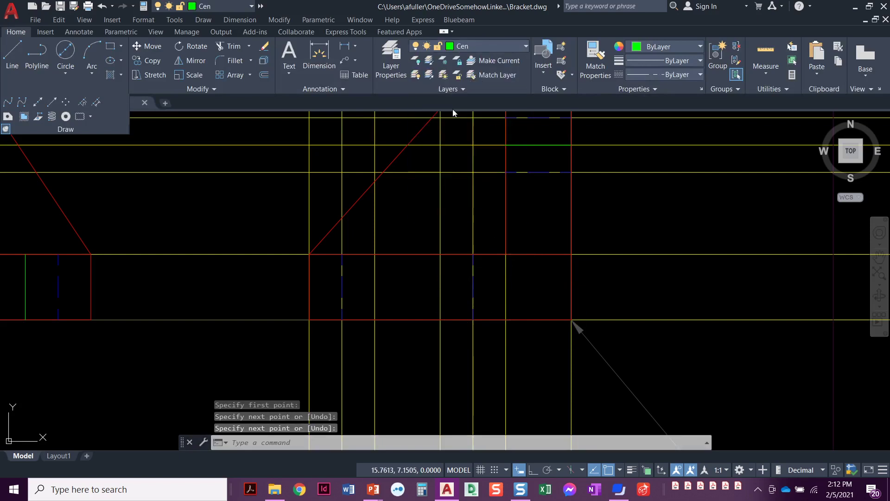
left_click(18, 57)
left_click(374, 254)
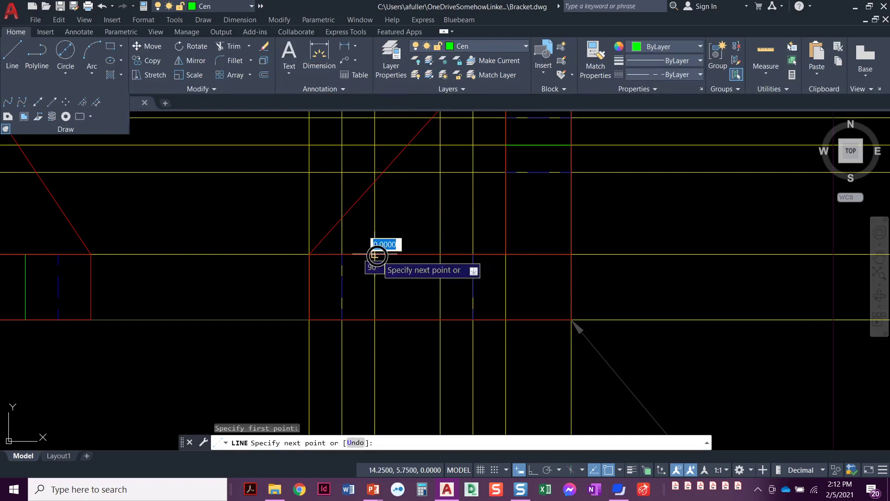
left_click(374, 320)
key("Return")
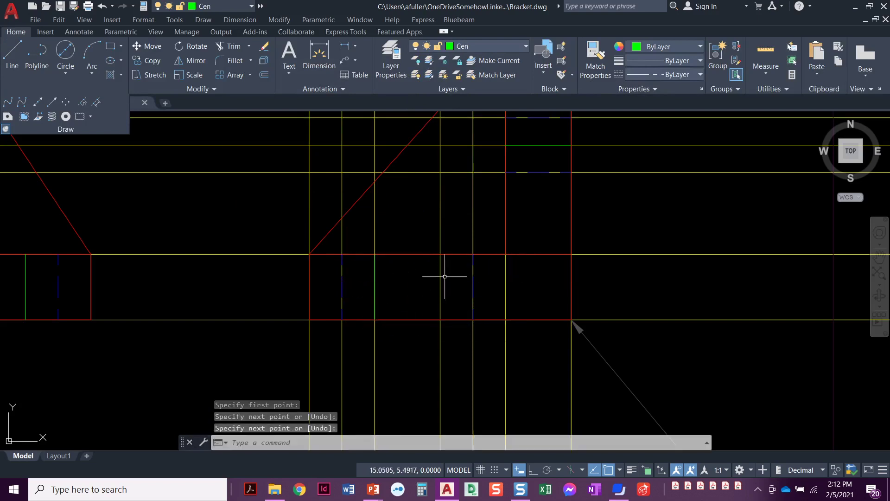
Step: Draw the slot's right arc center line from the side view base's upper edge to its lower edge
key("Return")
left_click(440, 254)
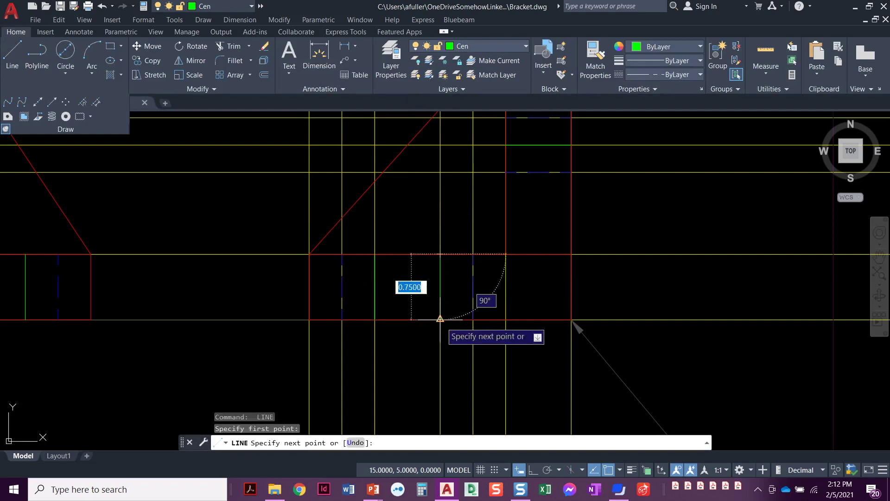
left_click(440, 320)
key("Return")
Step: Turn off the Construction layer so only the three views and the miter box remain
scroll(386, 303, "down", 5)
mouse_move(382, 312)
middle_mouse_down()
mouse_move(469, 321)
mouse_move(525, 356)
middle_mouse_up()
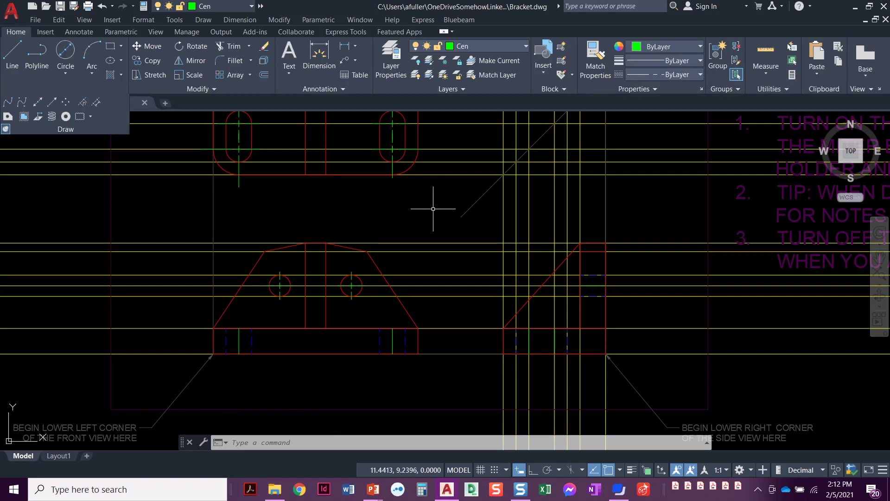
left_click(484, 46)
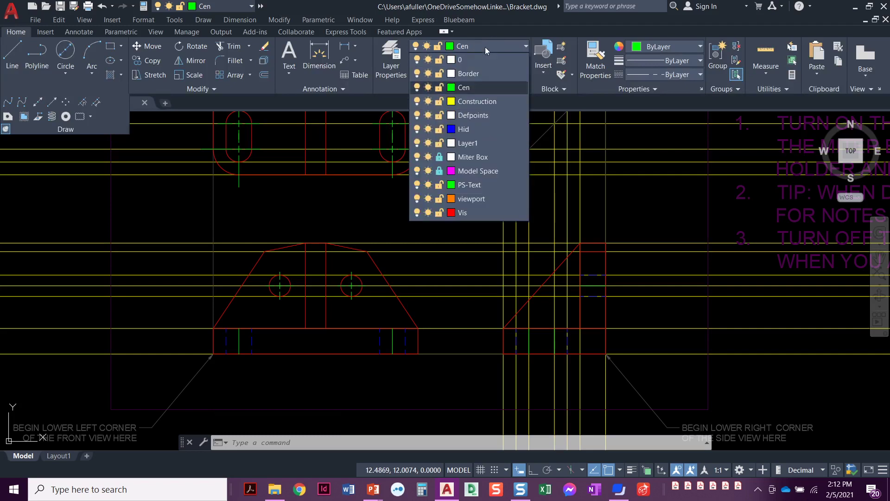
left_click(417, 101)
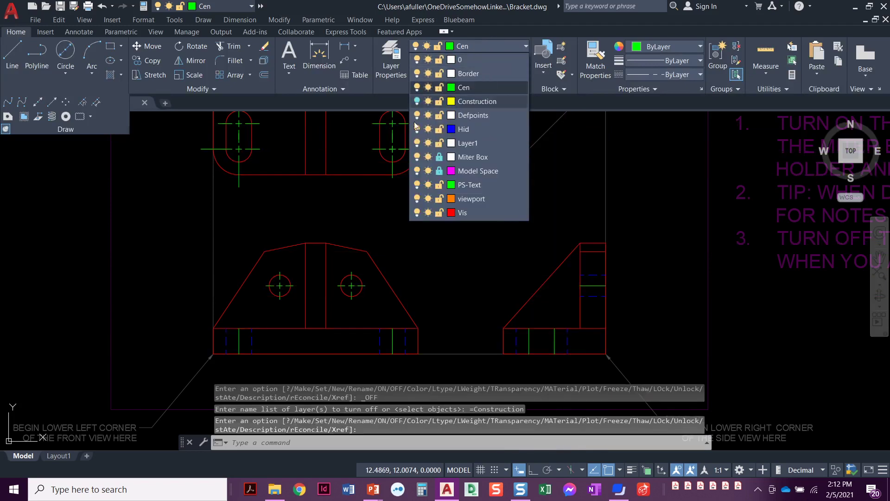
left_click(466, 276)
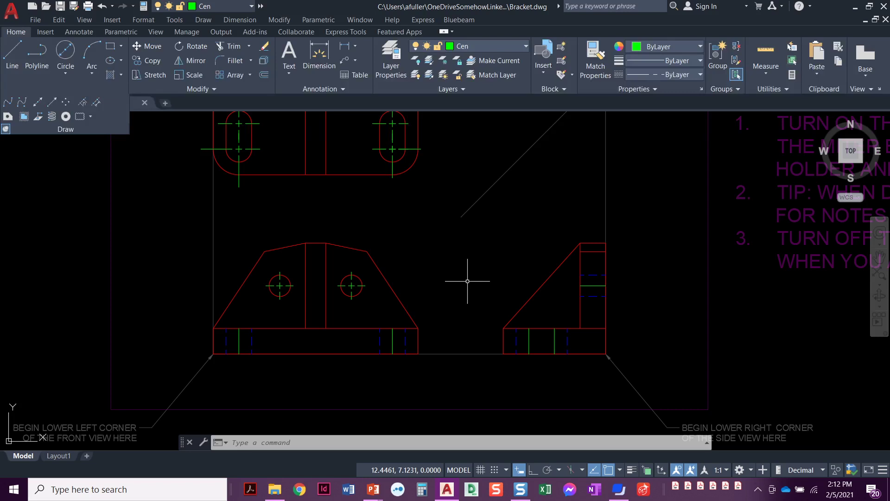
Step: Inspect the slot center lines in the side view's base and check the Cen layer's linetype in the layer properties
mouse_move(479, 262)
middle_mouse_down()
mouse_move(421, 305)
mouse_move(459, 324)
middle_mouse_up()
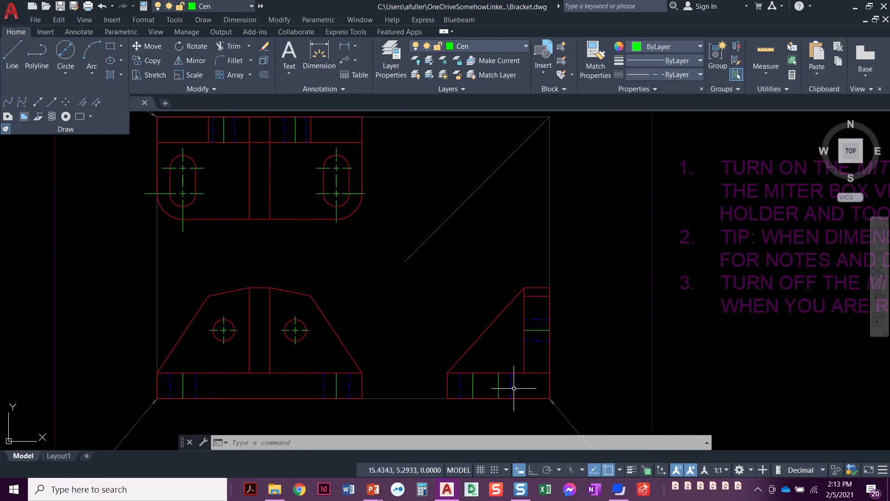
middle_click_drag(448, 323, 471, 328)
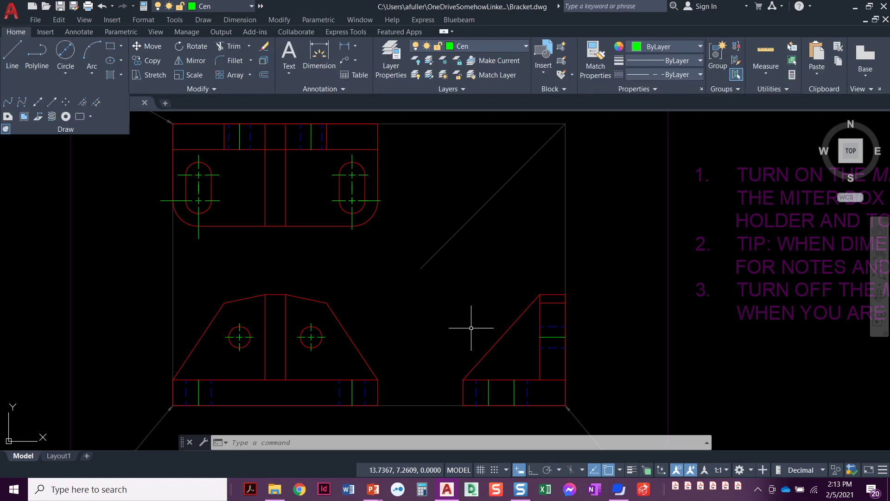
scroll(460, 384, "up", 2)
scroll(334, 313, "up", 4)
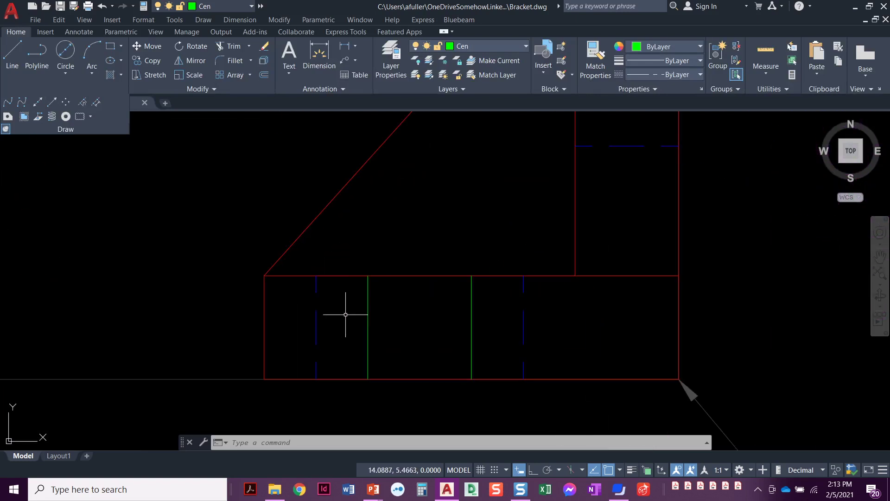
left_click(386, 70)
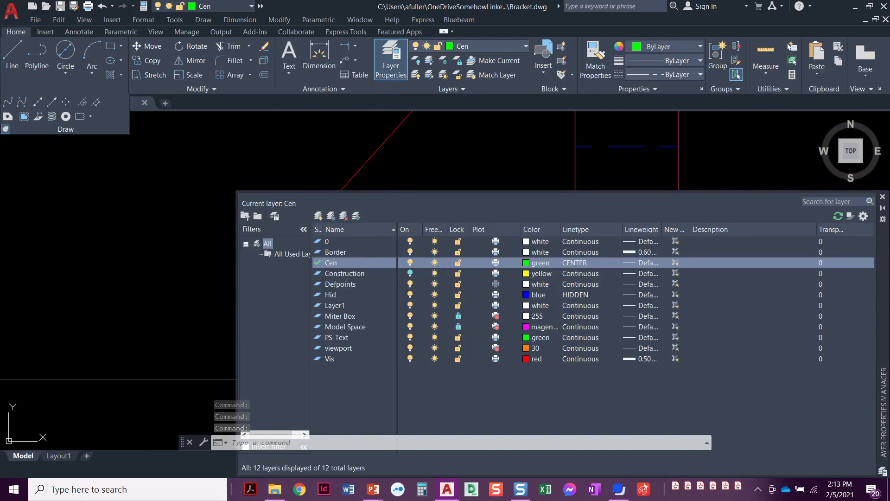
left_click(883, 197)
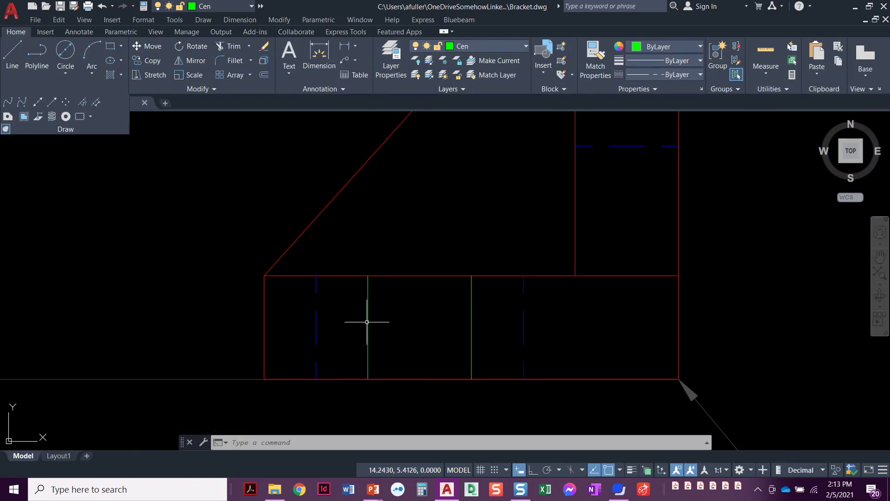
Step: Draw a long horizontal test line on the Cen layer in the empty space between the front and side views
scroll(389, 334, "down", 2)
middle_click_drag(392, 336, 445, 338)
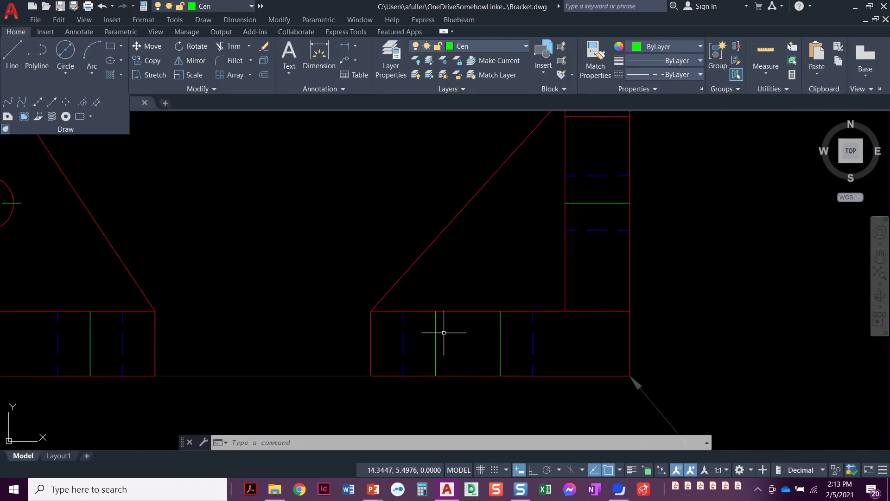
left_click(11, 59)
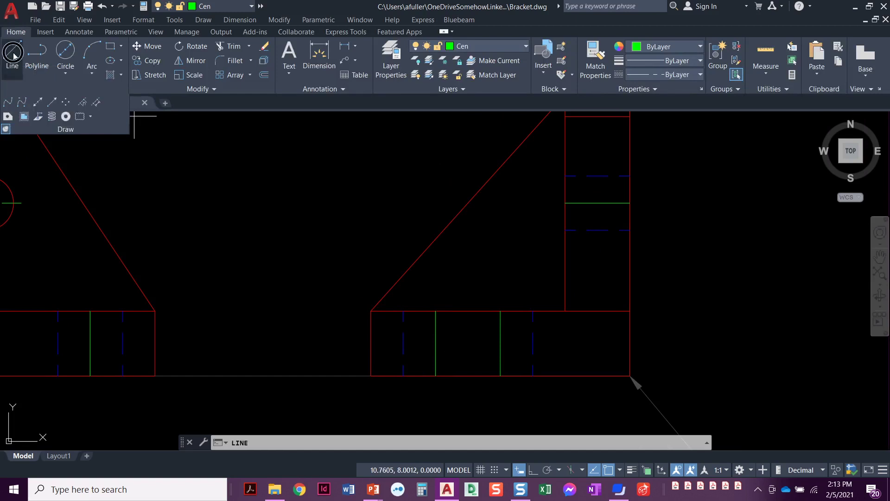
left_click(178, 219)
left_click(375, 220)
key("Return")
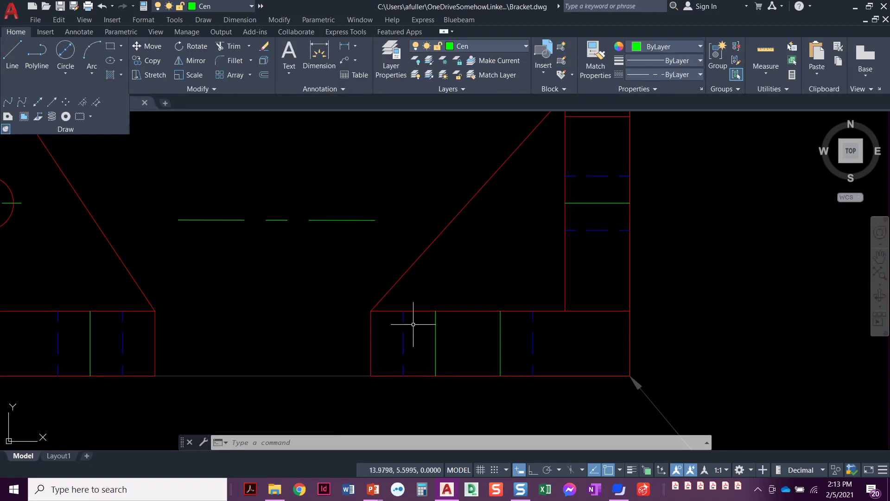
Step: Delete the horizontal test center line between the front and side views
left_click(350, 232)
left_click(311, 196)
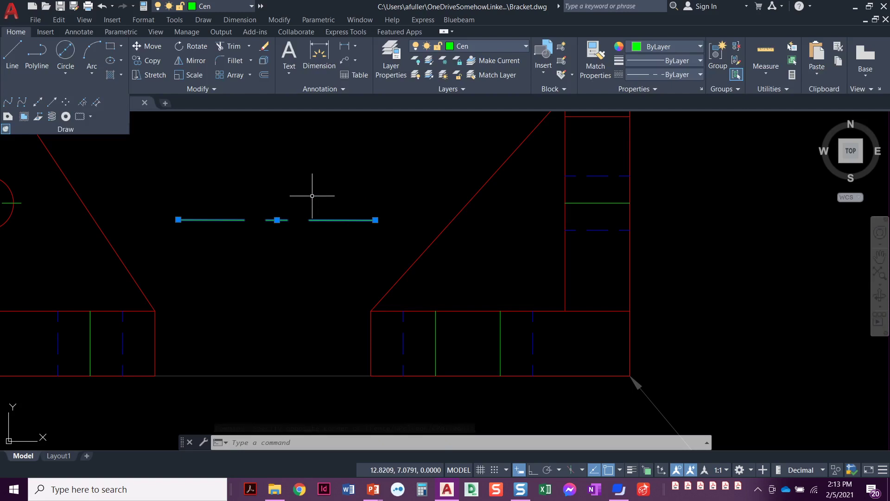
key("Delete")
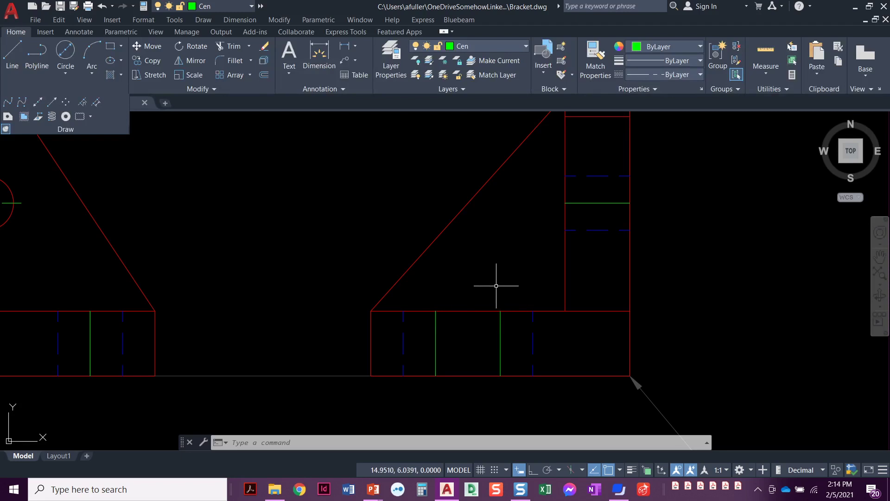
Step: Lengthen the two slot center lines and the hole center line in the side view by a delta of 0.25 at each end
mouse_move(288, 260)
middle_mouse_down()
mouse_move(318, 274)
mouse_move(420, 288)
middle_mouse_up()
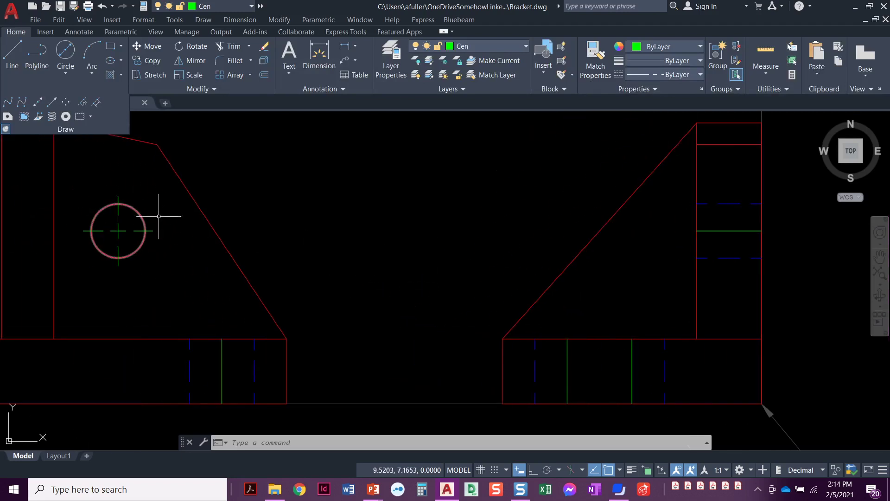
middle_click_drag(353, 260, 286, 240)
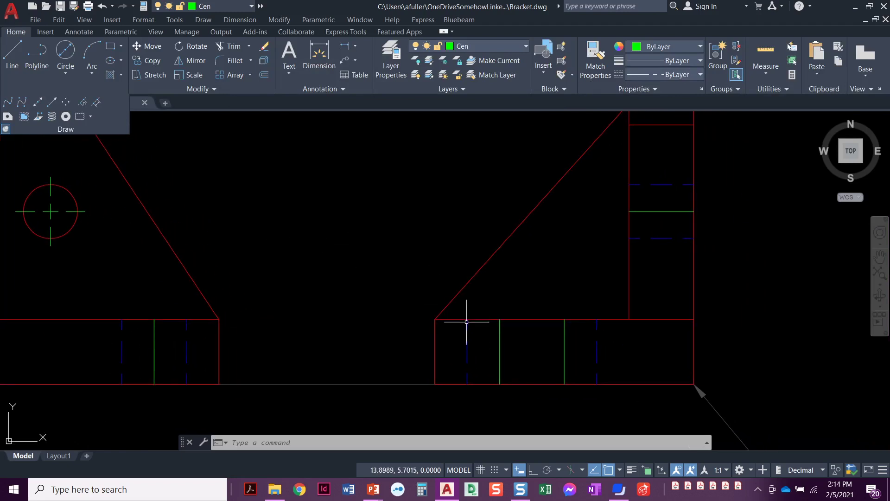
left_click(6, 128)
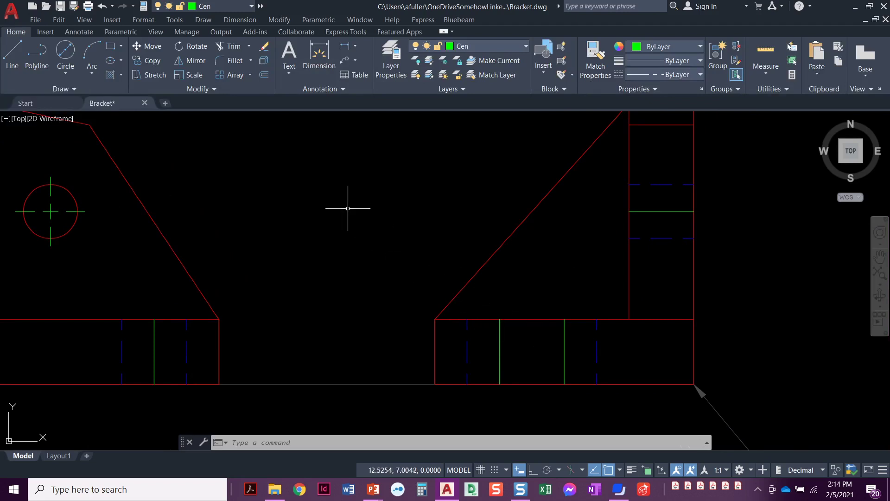
left_click(214, 89)
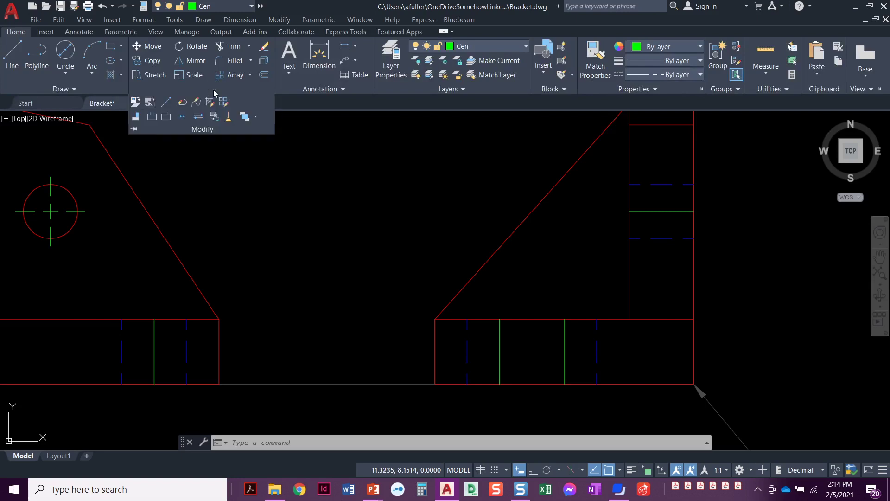
left_click(166, 102)
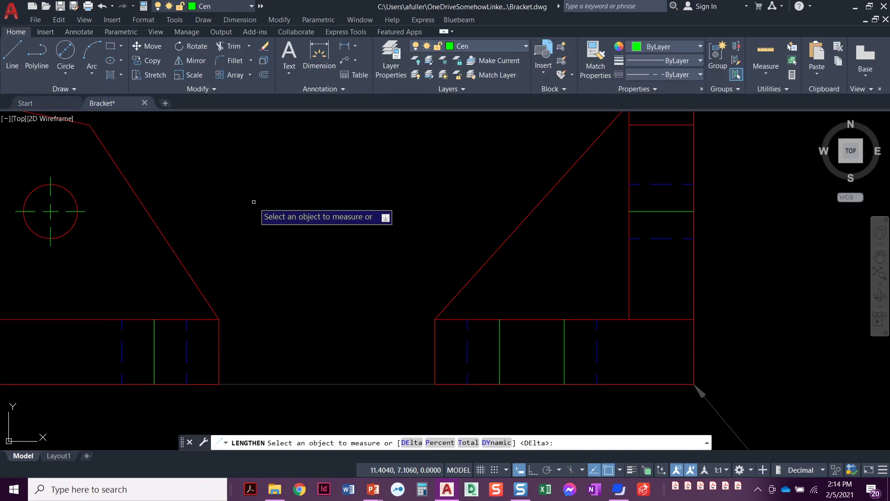
left_click(411, 442)
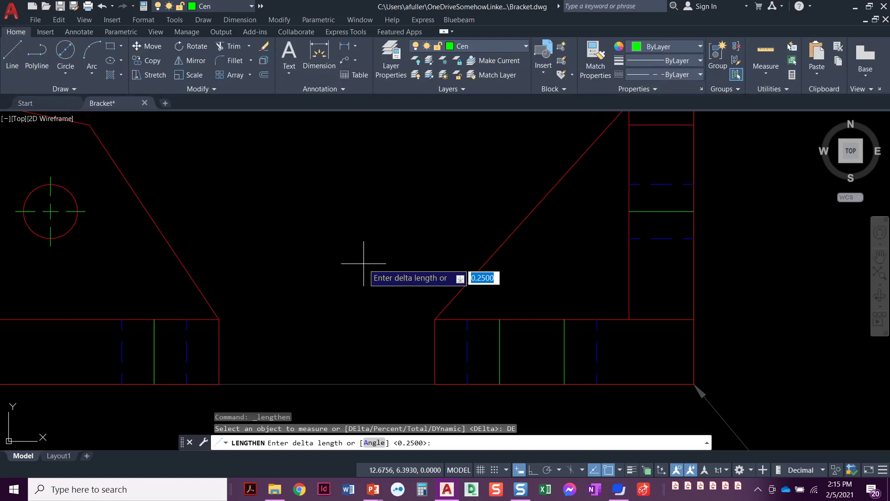
type(".25")
key("Return")
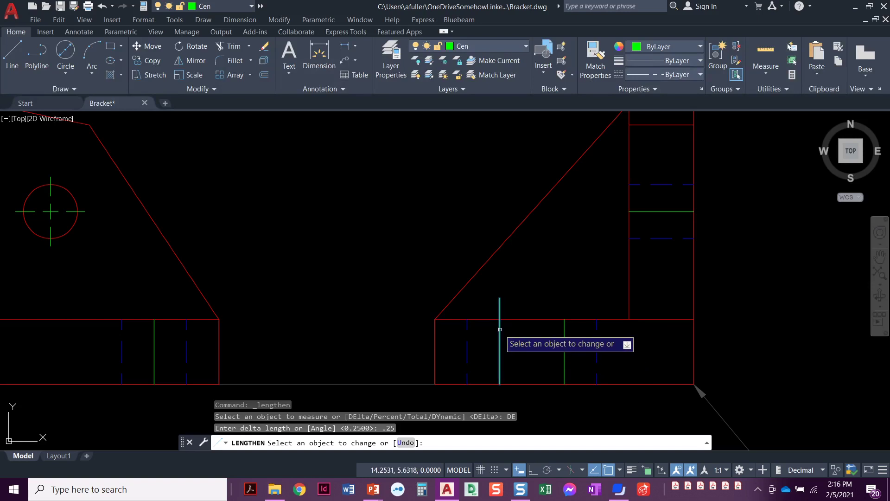
left_click(500, 330)
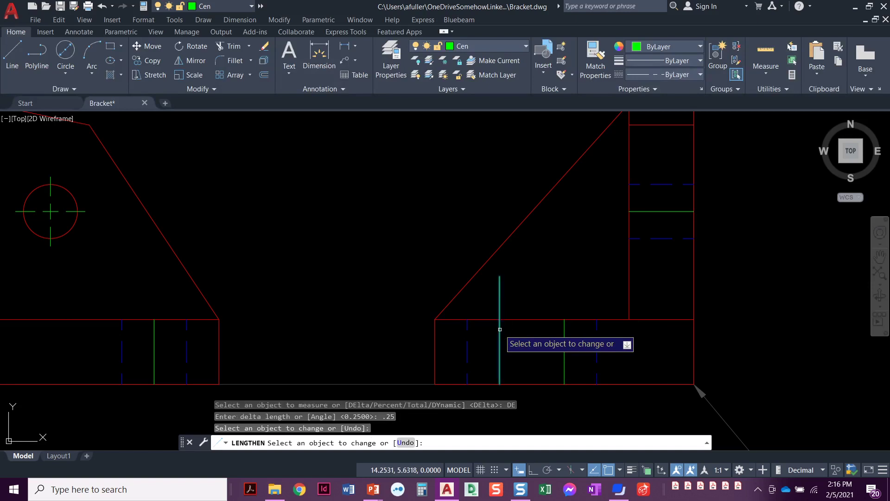
left_click(500, 366)
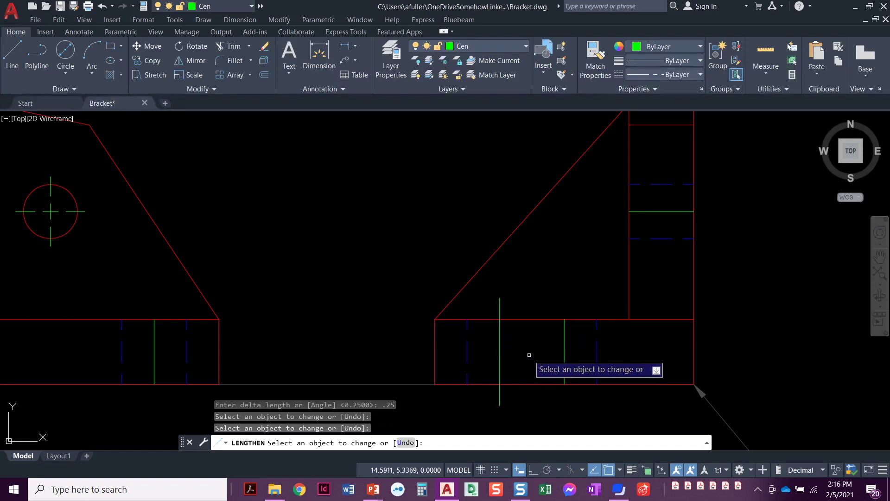
left_click(564, 338)
left_click(565, 373)
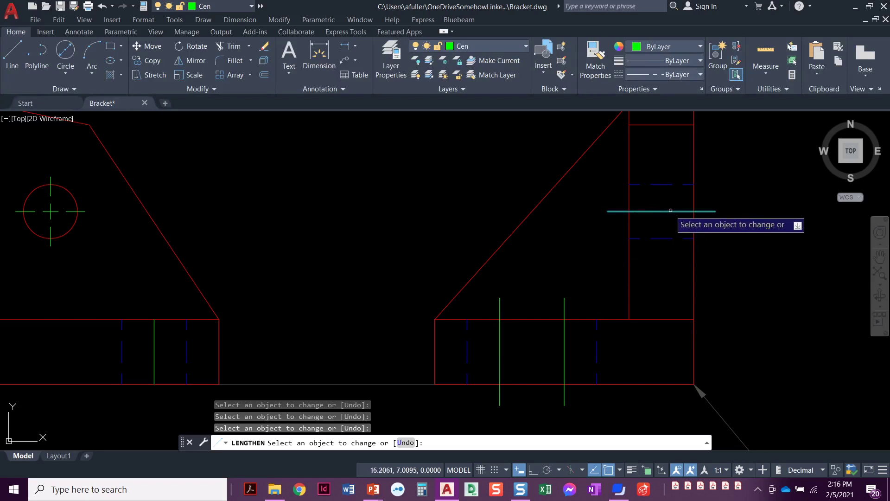
left_click(685, 211)
Step: Lengthen the slot center lines in the front view's base and the hole center lines in the top view by the same 0.25 delta
middle_click_drag(419, 311, 742, 308)
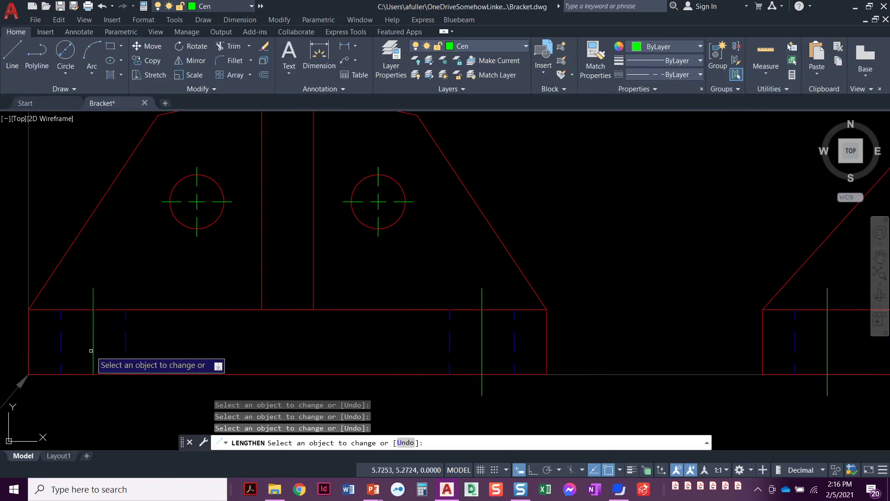
middle_click_drag(259, 228, 283, 353)
scroll(298, 273, "down", 3)
scroll(311, 247, "up", 2)
middle_click_drag(311, 247, 298, 312)
scroll(298, 306, "up", 3)
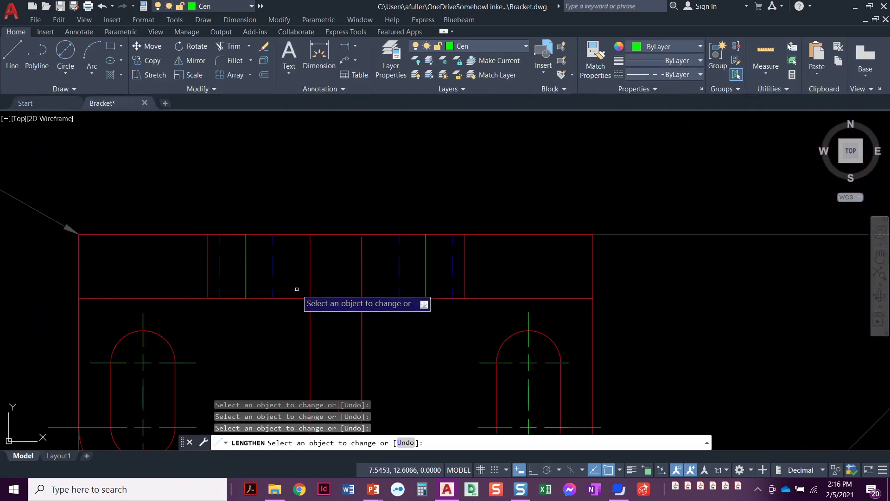
left_click(252, 277)
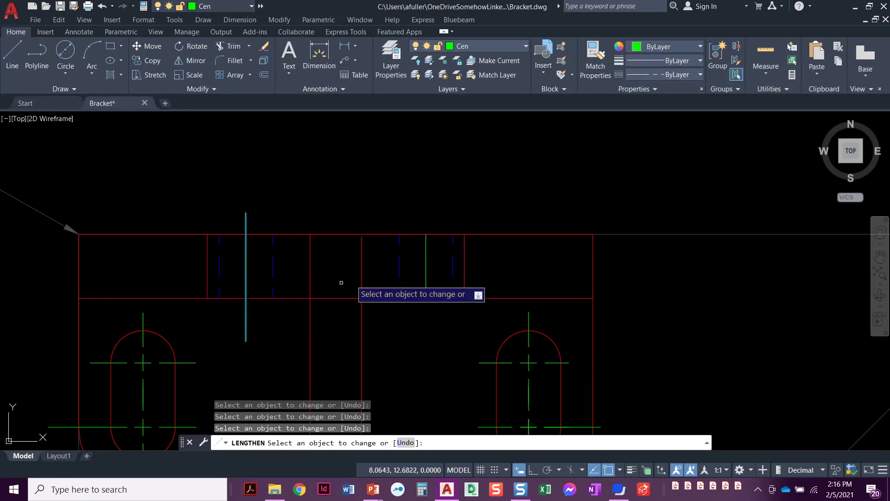
left_click(426, 280)
key("Return")
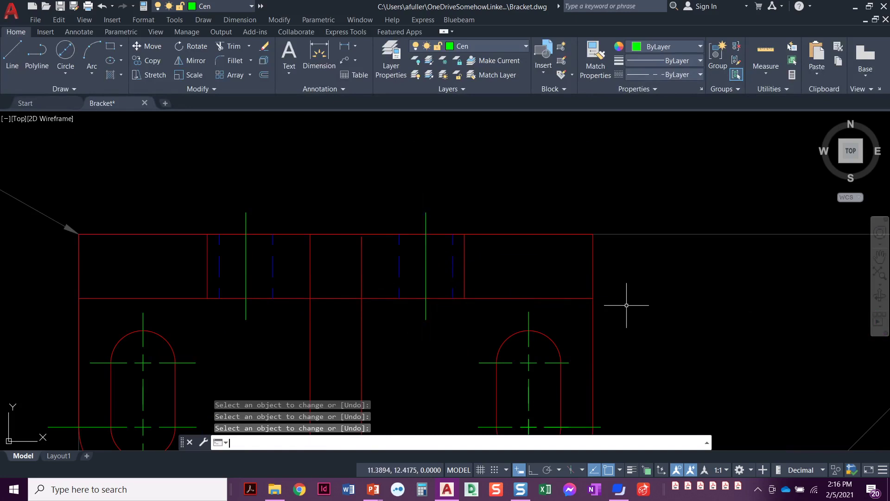
Step: Set the drawing's global linetype scale factor (LTSCALE) to 0.5
scroll(628, 302, "down", 2)
middle_click_drag(628, 302, 602, 315)
scroll(471, 288, "down", 2)
middle_click_drag(470, 288, 369, 194)
scroll(425, 361, "up", 3)
middle_click_drag(425, 362, 375, 331)
scroll(385, 330, "up", 2)
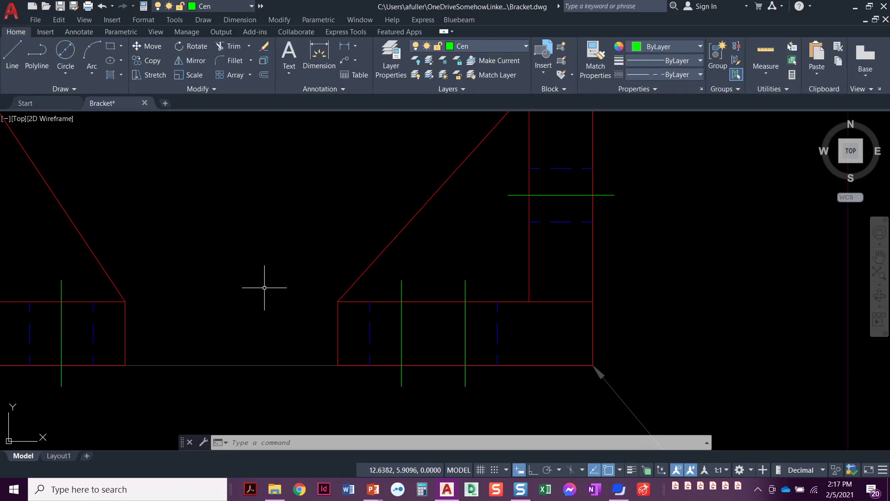
type("LTS")
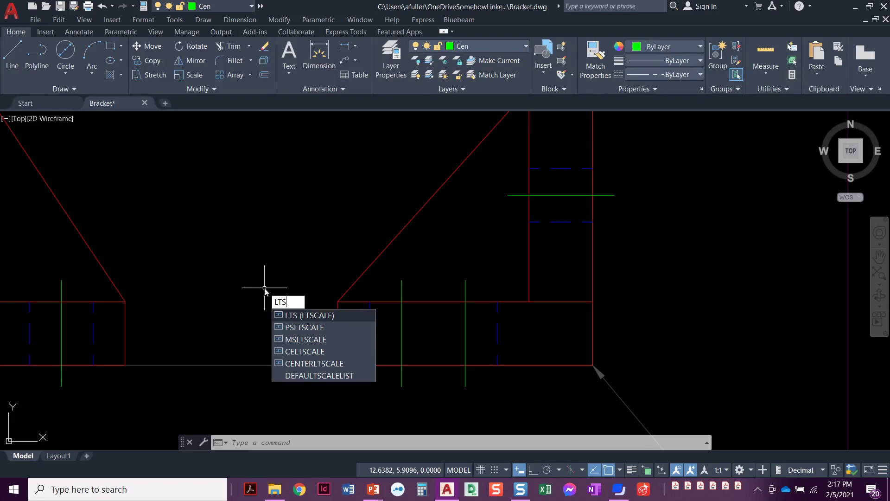
key("Return")
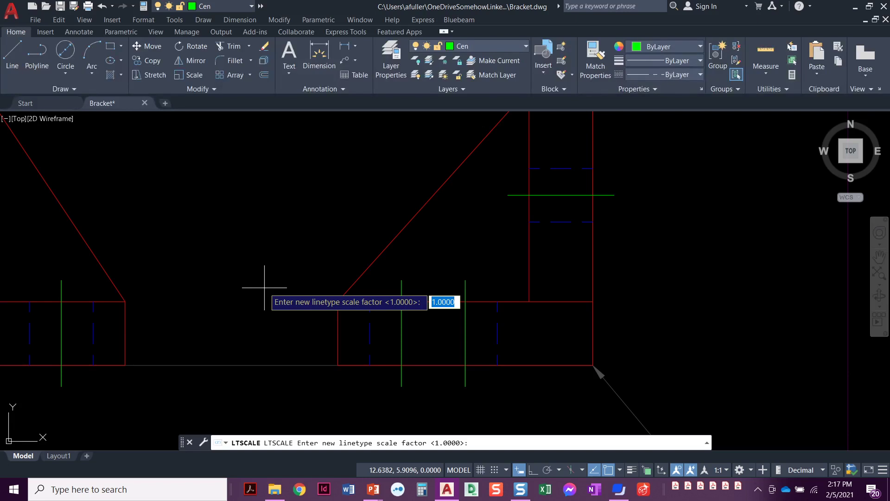
type(".5")
key("Return")
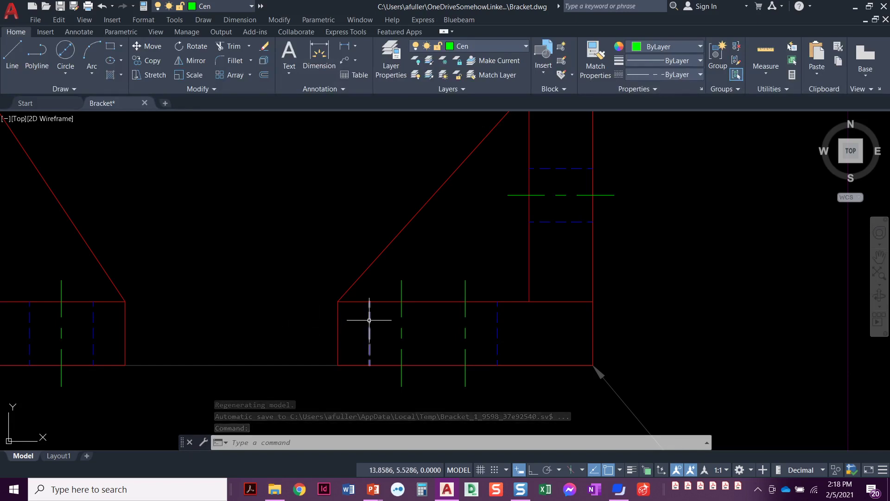
Step: Examine the rescaled linetypes in the front and top views and check the right slot's center lines in the top view for overlapping pieces
scroll(272, 331, "down", 2)
middle_click_drag(273, 331, 433, 357)
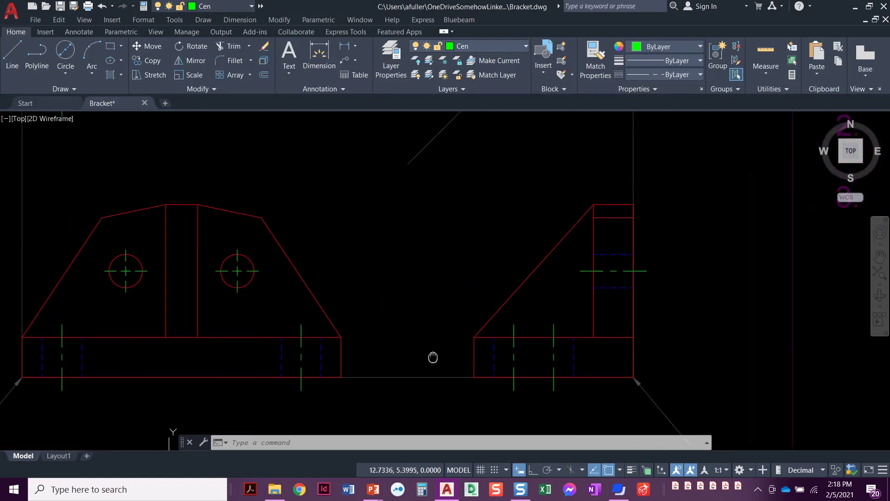
middle_click_drag(345, 217, 373, 365)
mouse_move(308, 268)
middle_mouse_down()
mouse_move(302, 307)
mouse_move(326, 344)
mouse_move(441, 420)
middle_mouse_up()
scroll(349, 352, "up", 3)
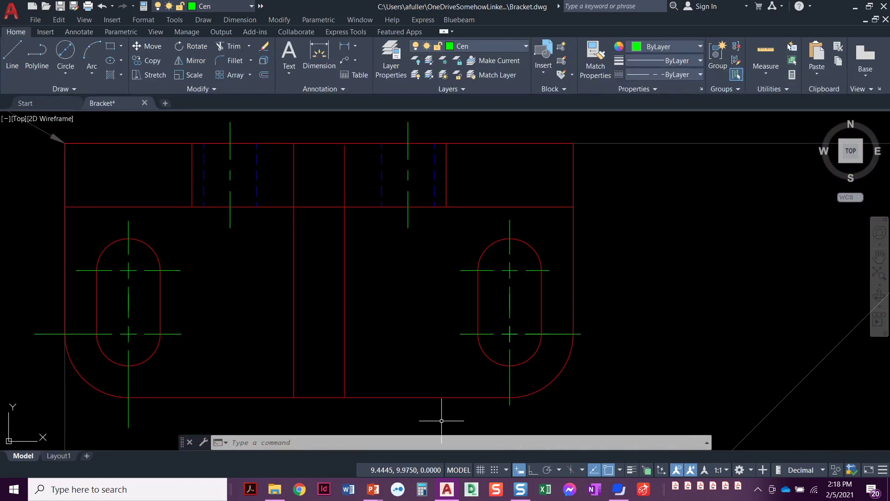
left_click(519, 328)
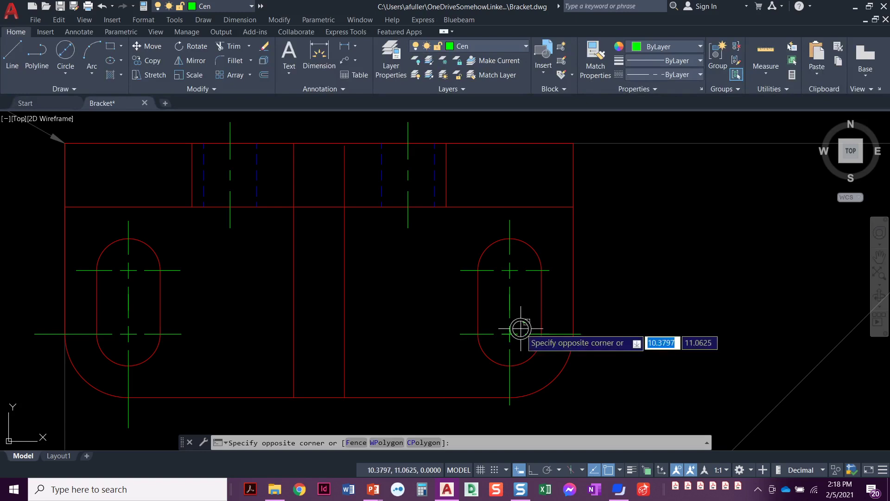
left_click(557, 340)
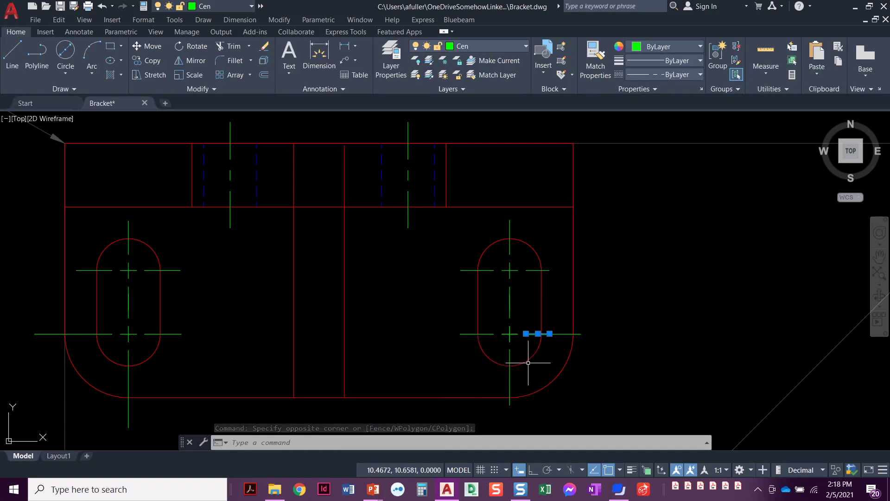
left_click(509, 293)
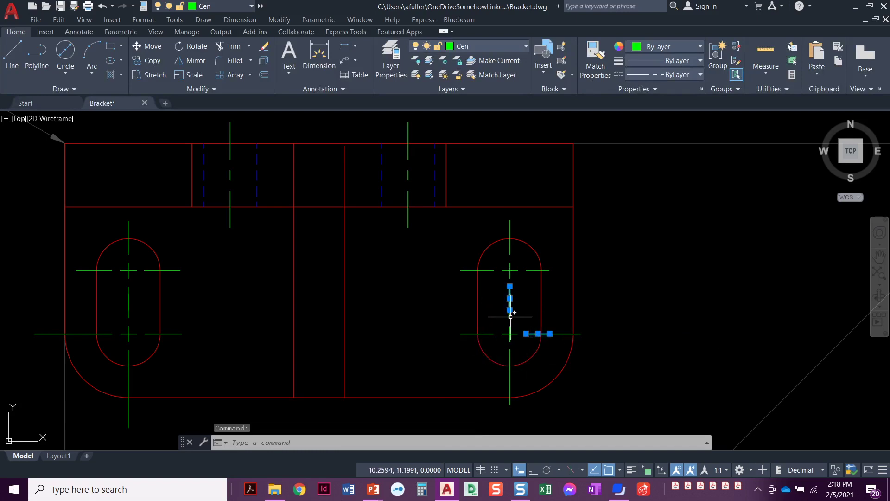
left_click_drag(510, 310, 509, 317)
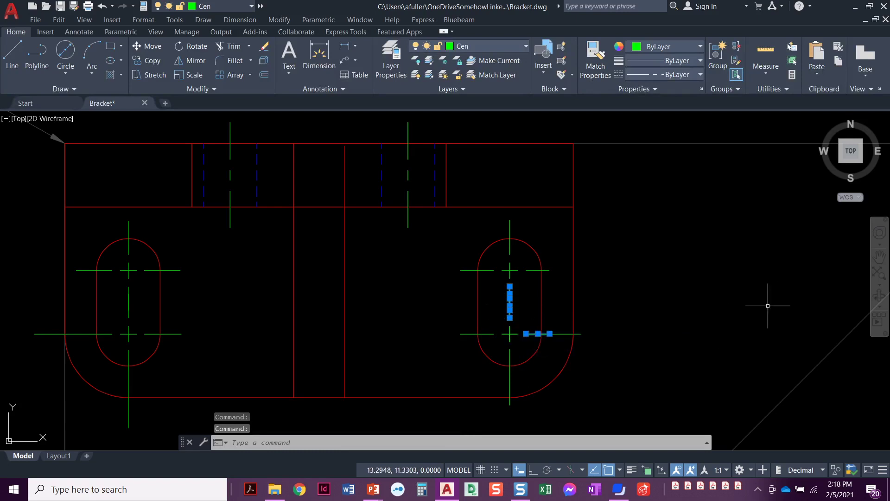
key("Escape")
key("Escape")
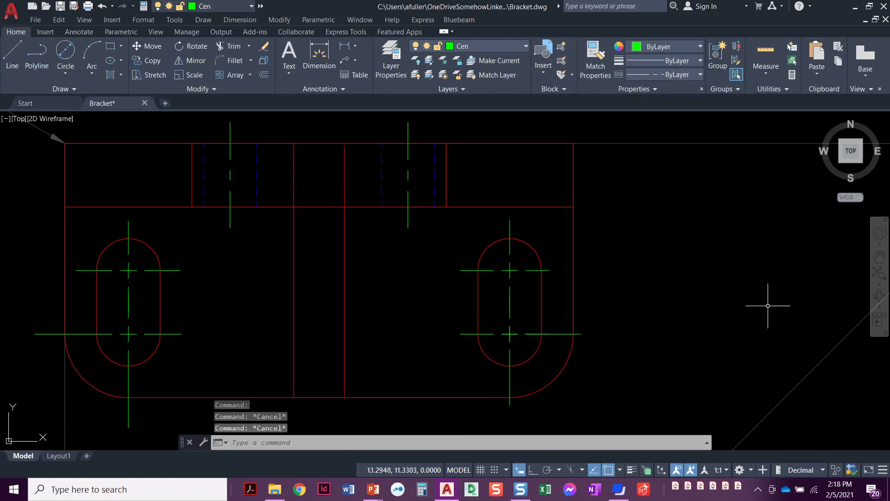
Step: Run Overkill on all three views with the default settings to remove duplicate and overlapping objects
scroll(744, 314, "down", 5)
mouse_move(725, 324)
middle_mouse_down()
mouse_move(613, 264)
mouse_move(555, 215)
mouse_move(563, 219)
middle_mouse_up()
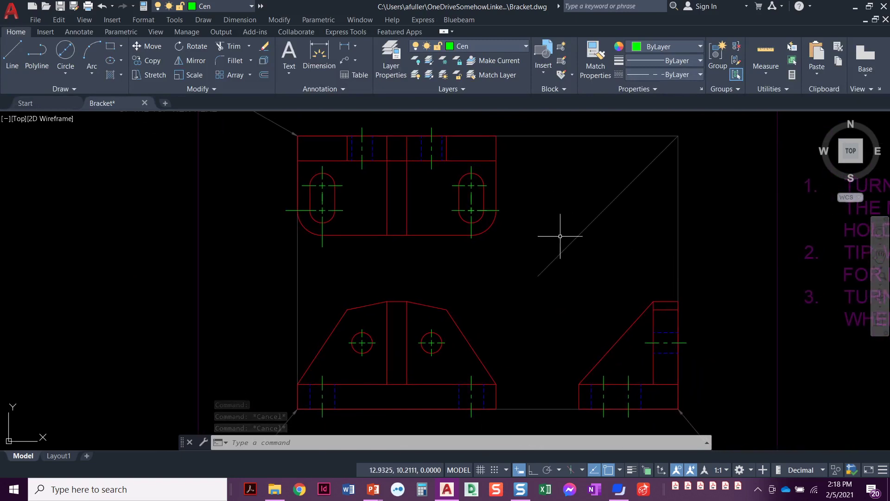
left_click(213, 90)
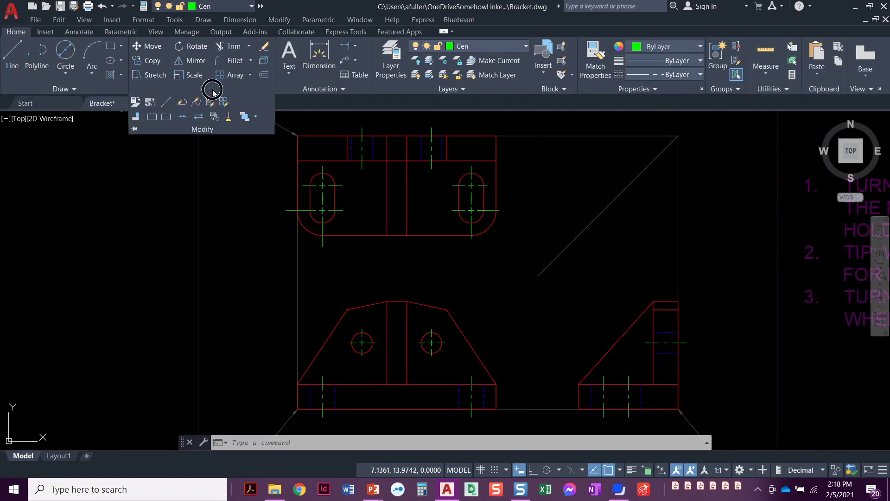
left_click(229, 120)
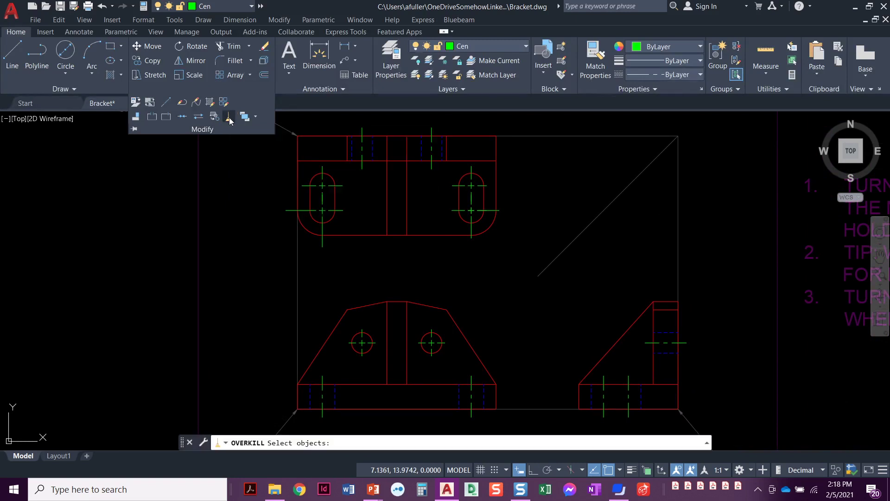
left_click(288, 119)
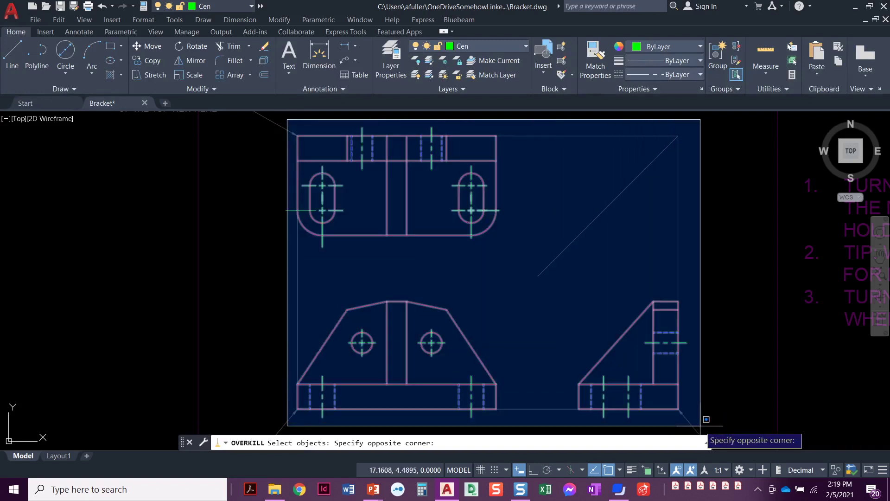
left_click(700, 425)
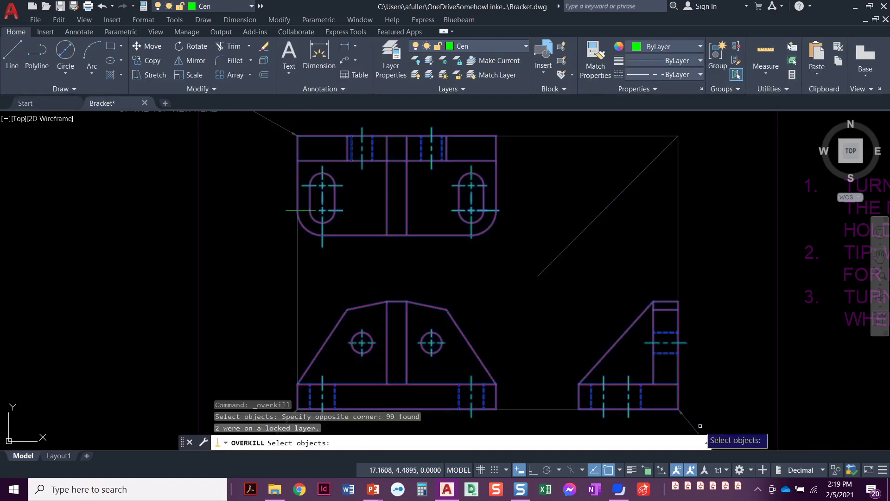
key("Return")
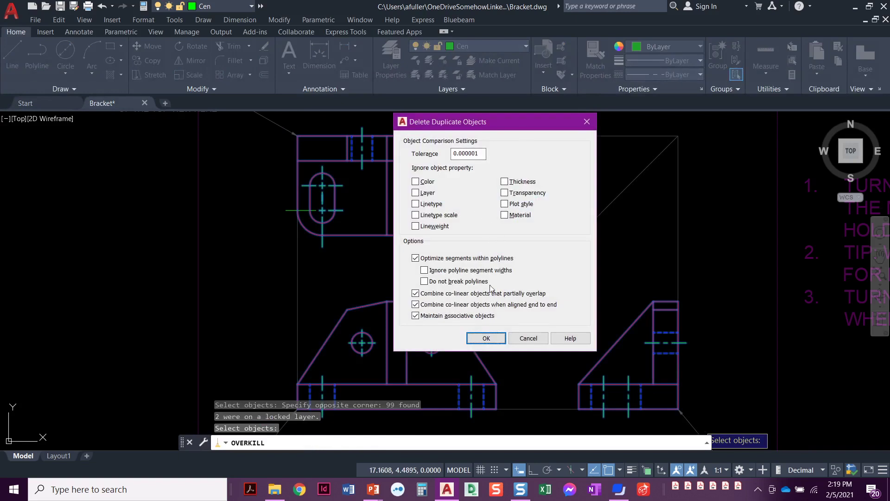
left_click(485, 338)
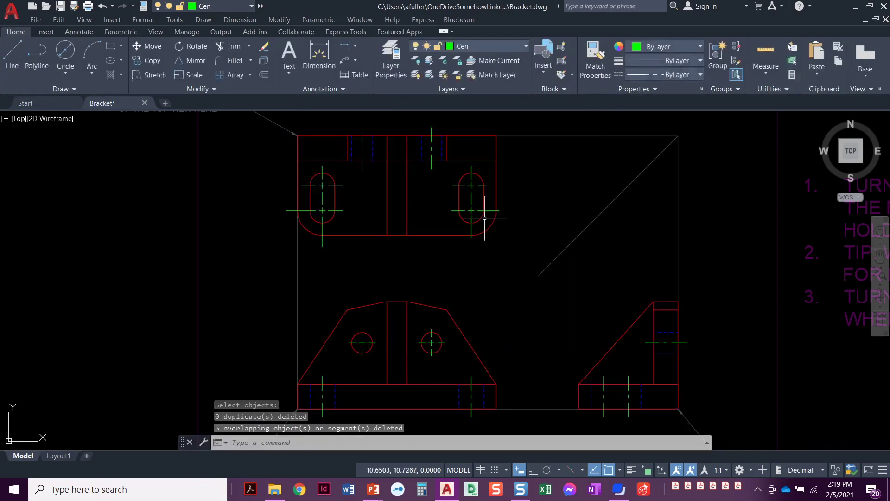
Step: Check that the lower horizontal center line of the top view's right slot is one piece, clear the selection and review all three views
scroll(483, 212, "up", 4)
left_click(458, 194)
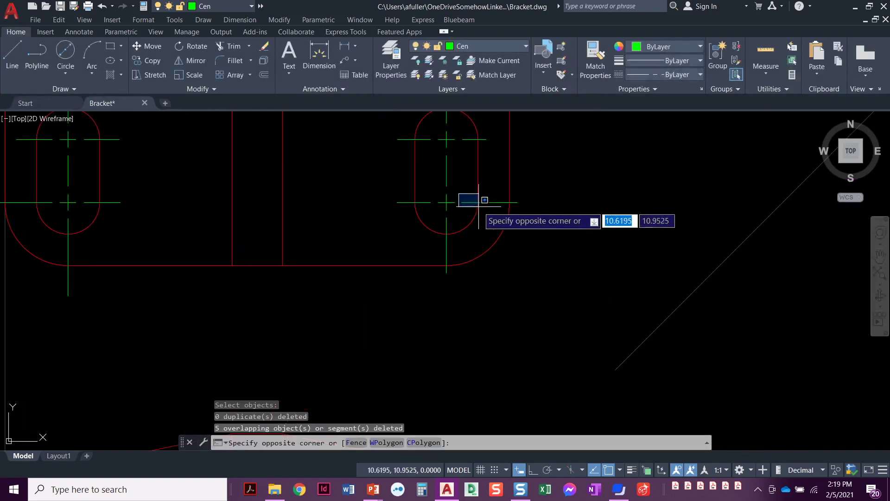
left_click(503, 214)
left_click(461, 193)
left_click(520, 205)
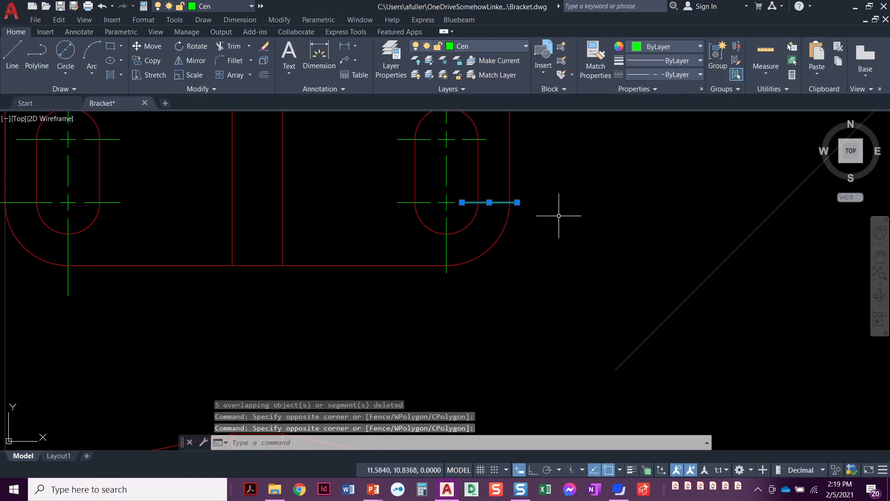
key("Escape")
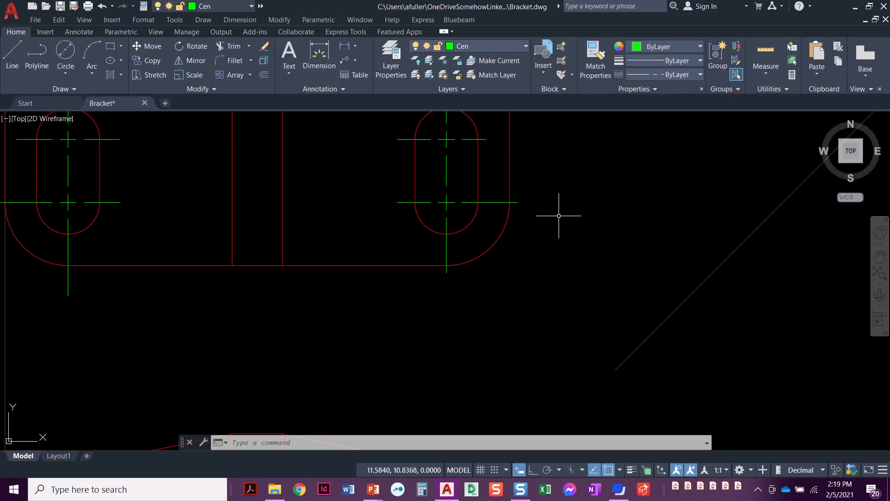
scroll(559, 215, "down", 4)
mouse_move(533, 241)
middle_mouse_down()
mouse_move(501, 218)
mouse_move(447, 219)
middle_mouse_up()
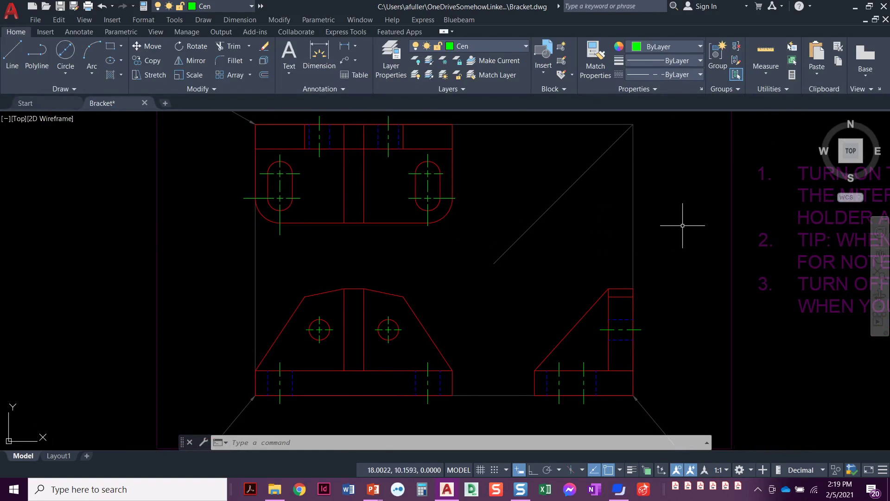